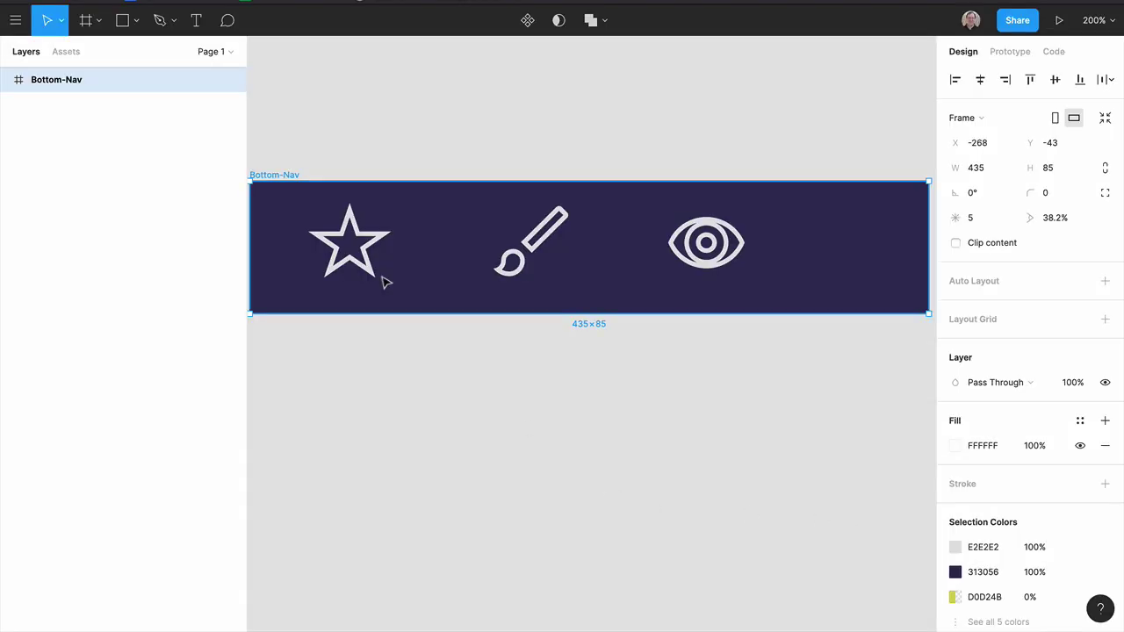
# Select the Star-Default frame after inspecting its Star and Star-Bg layers.
pyautogui.click(382, 276)
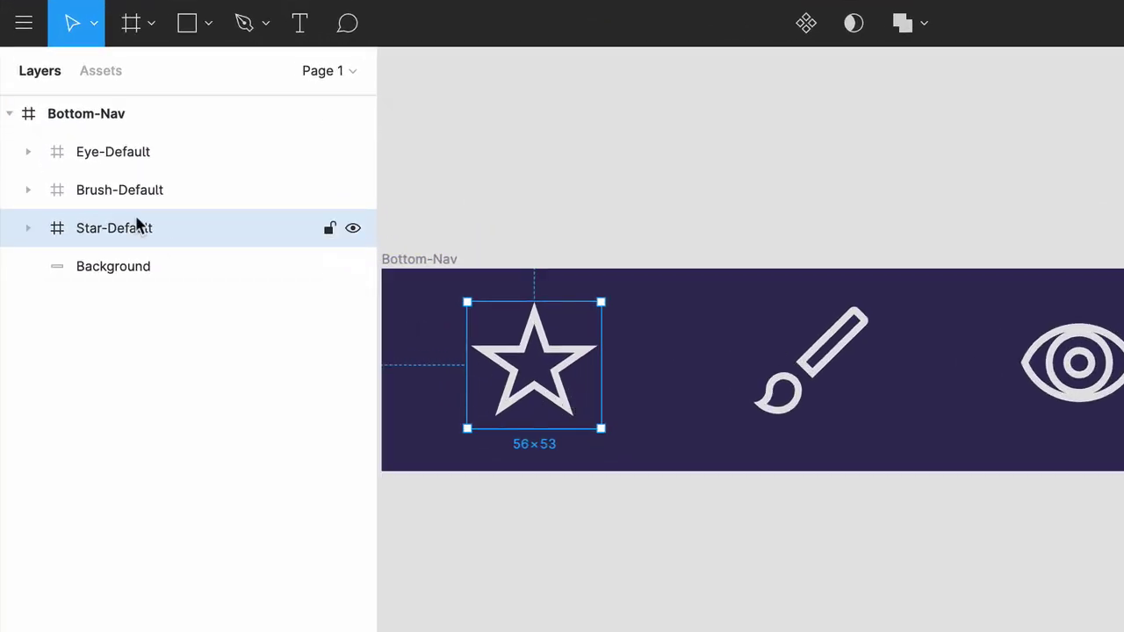
pyautogui.click(29, 229)
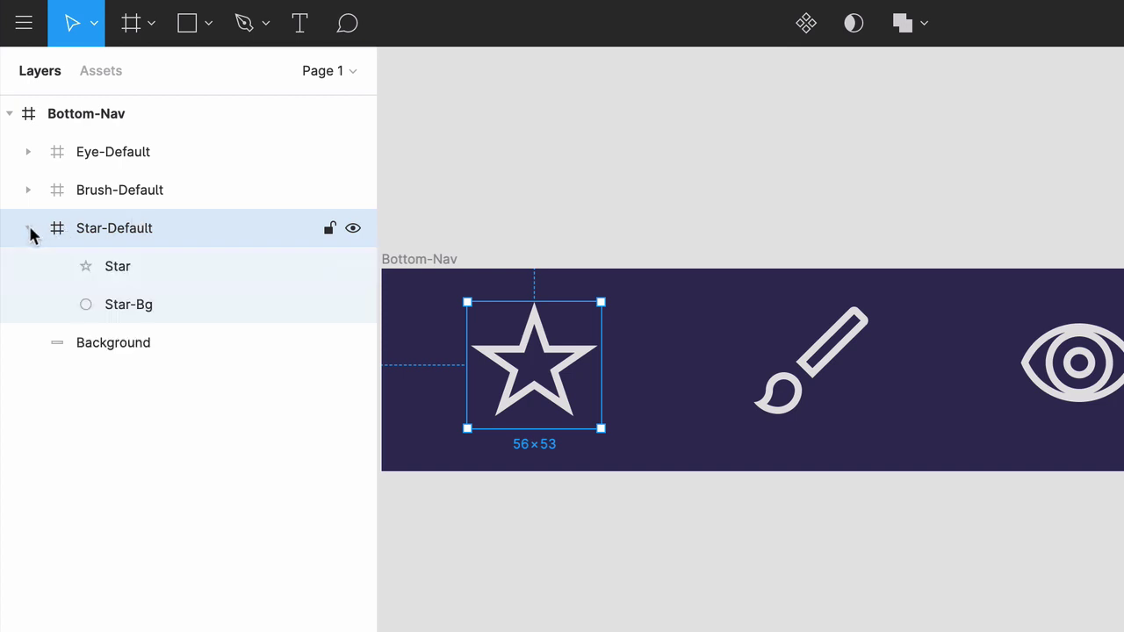
pyautogui.click(120, 277)
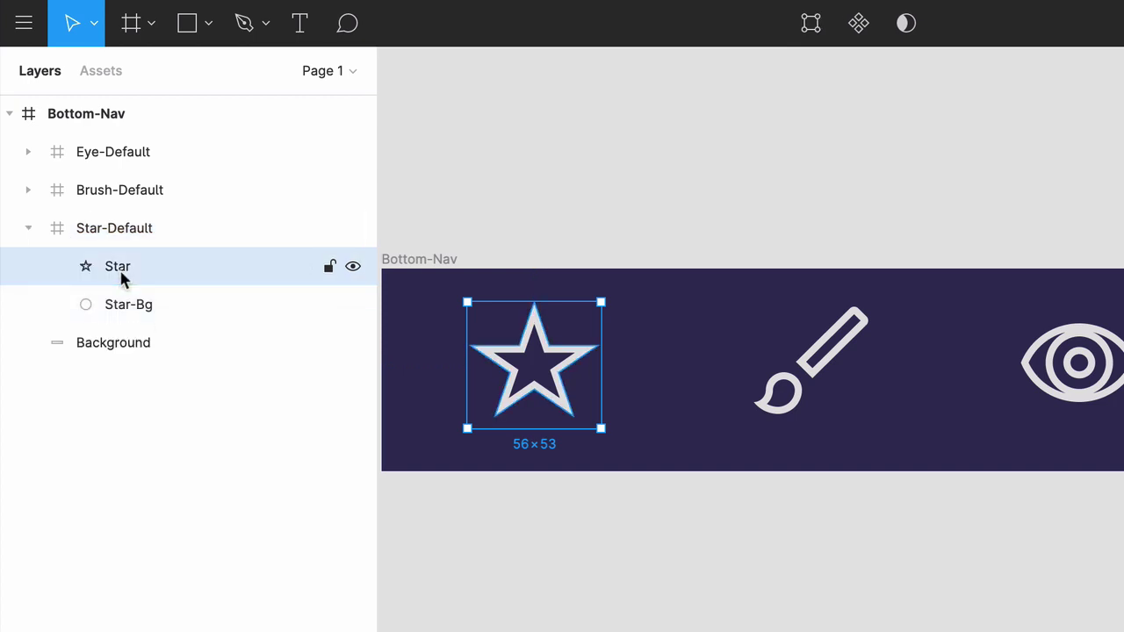
pyautogui.click(153, 312)
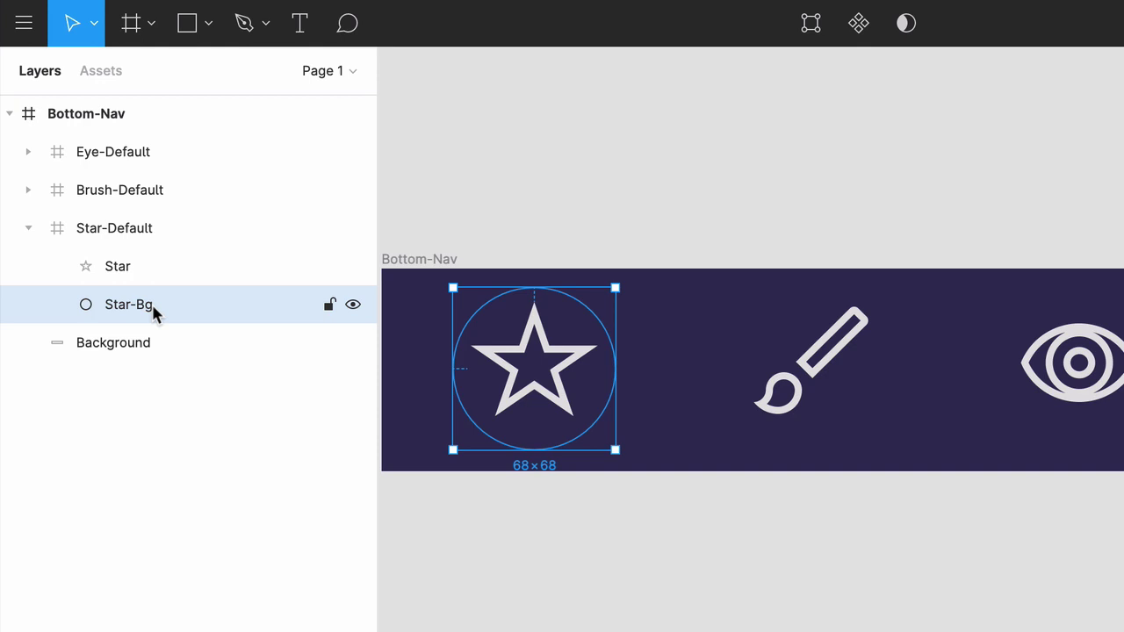
pyautogui.click(145, 235)
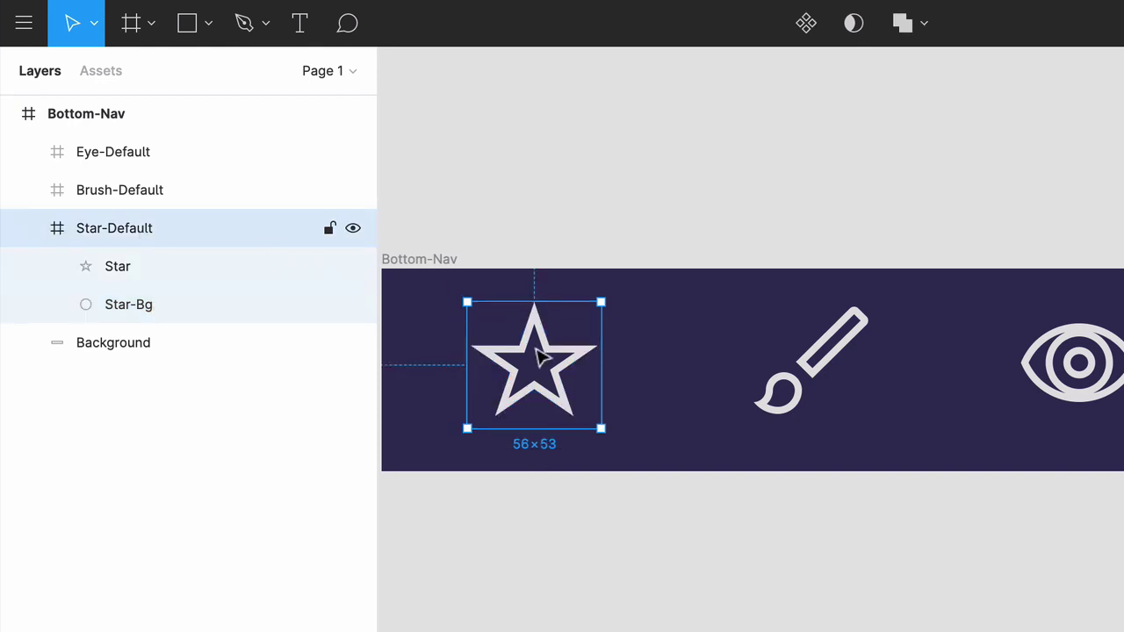
# Alt-drag a copy of Star-Default above Bottom-Nav and select 'Default' in its name.
pyautogui.moveTo(542, 354); pyautogui.dragTo(564, 172)
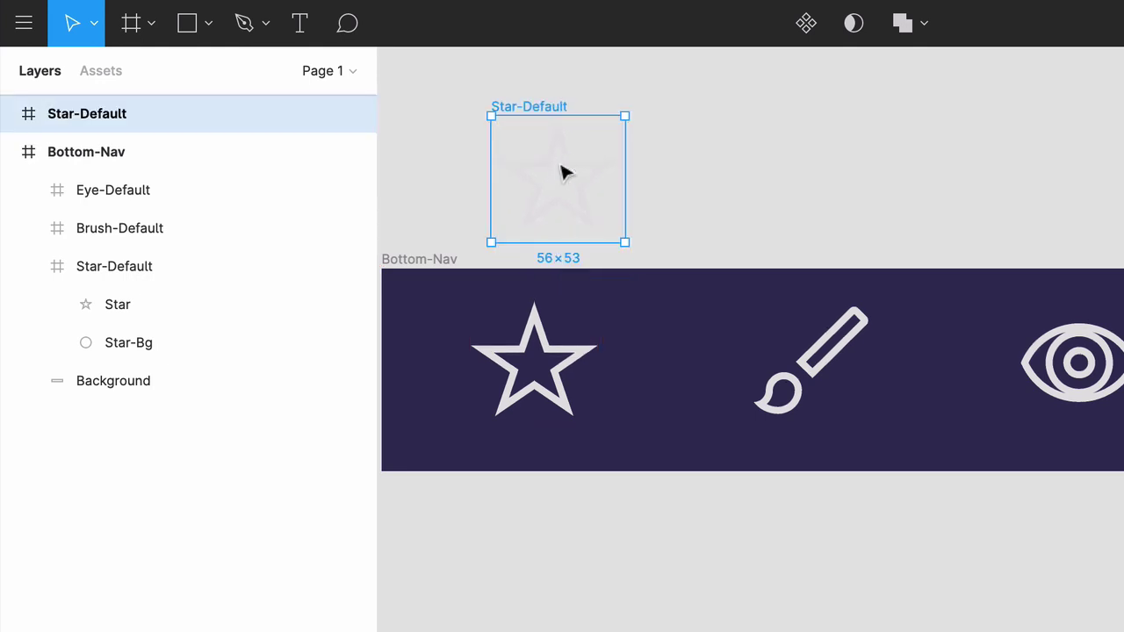
pyautogui.doubleClick(115, 116)
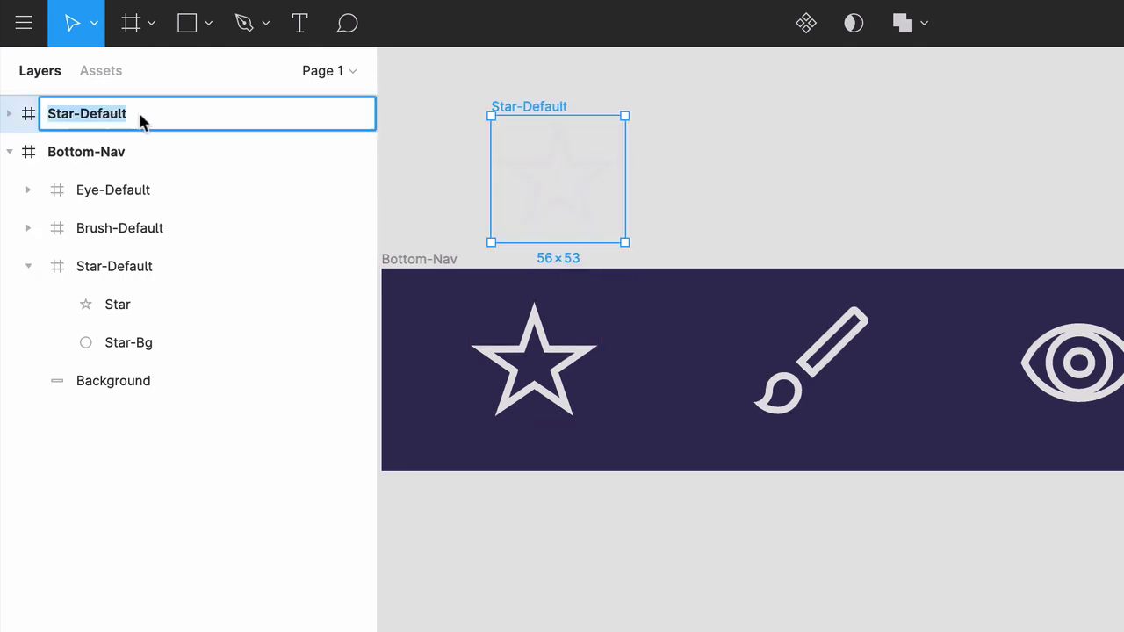
pyautogui.click(139, 117)
pyautogui.doubleClick(89, 117)
# Rename the copy Star-Hover and give its Star layer a D0D24B stroke.
pyautogui.write('Hover')
pyautogui.press('Return')
pyautogui.click(9, 113)
pyautogui.click(86, 157)
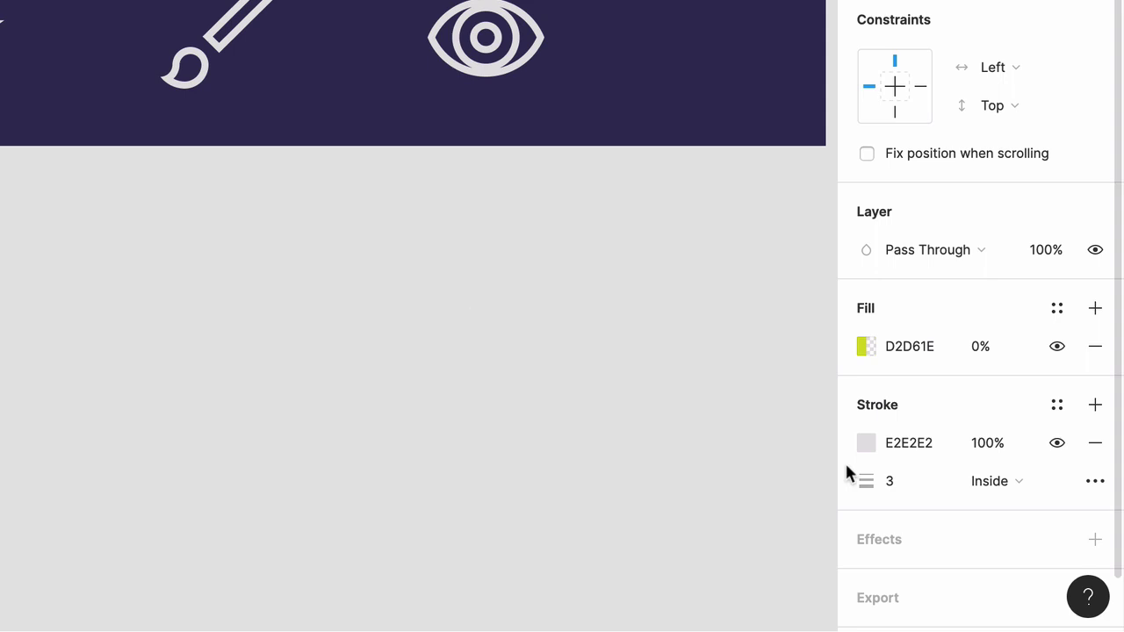
pyautogui.click(904, 458)
pyautogui.press('BackSpace')
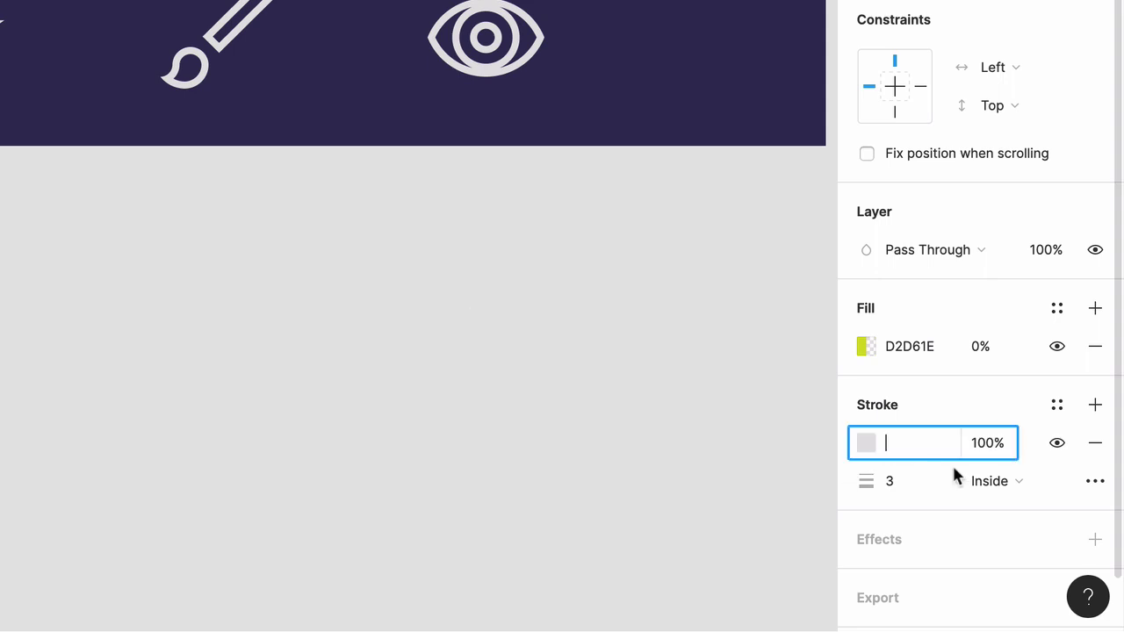
pyautogui.write('D0D24B')
pyautogui.press('Return')
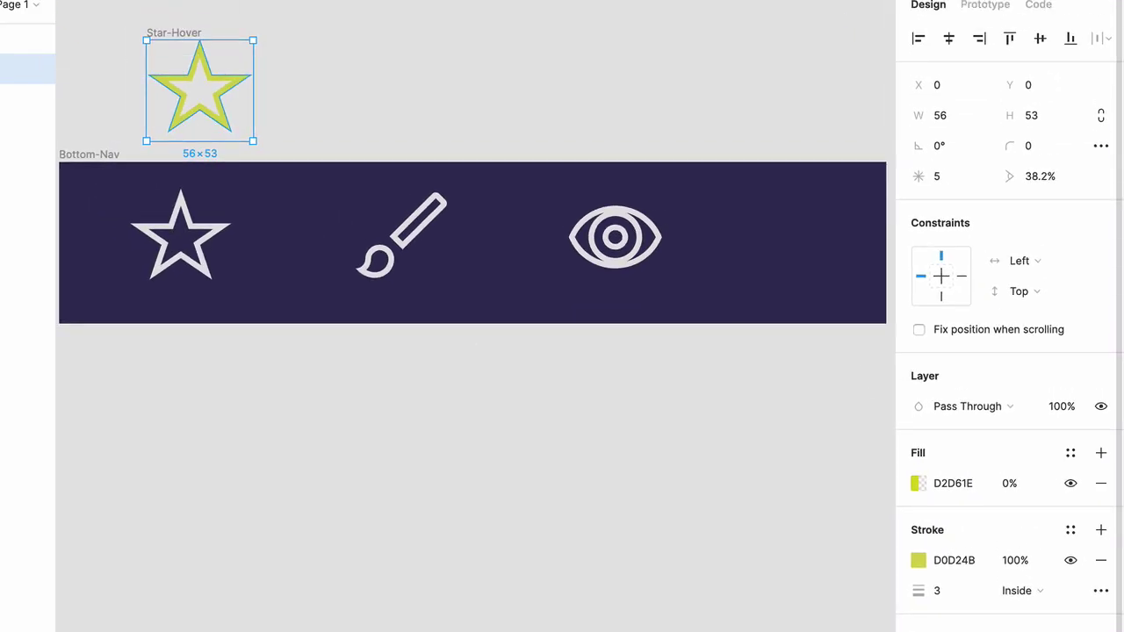
# Fill the Star-Bg circle with D0D24B at 20% opacity.
pyautogui.hotkey('ctrl', 'v')
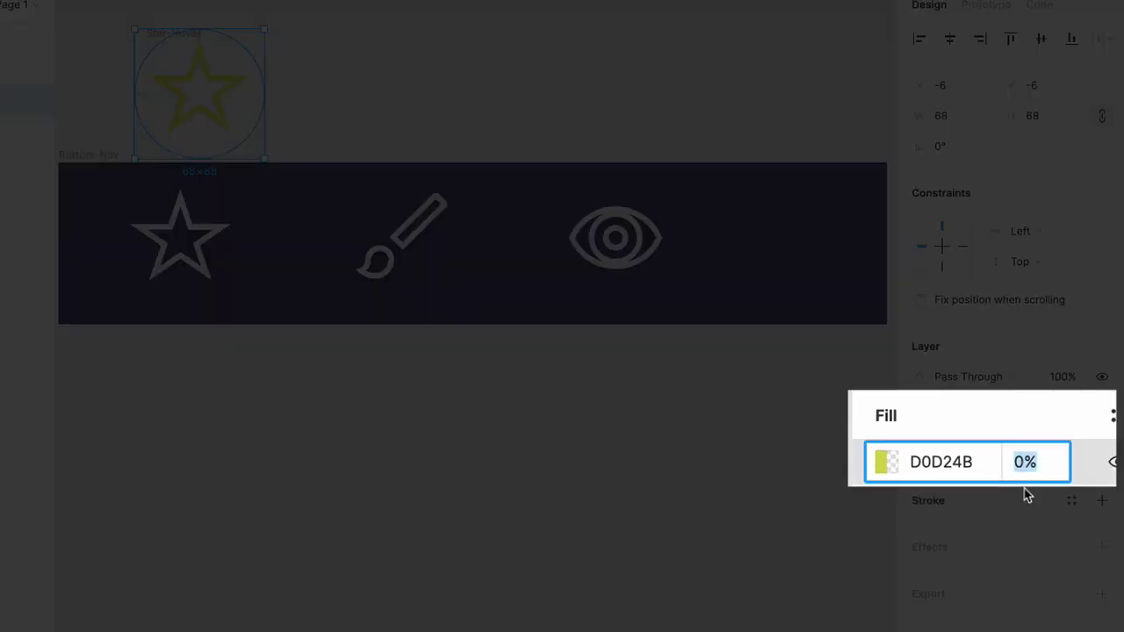
pyautogui.write('20')
pyautogui.press('Return')
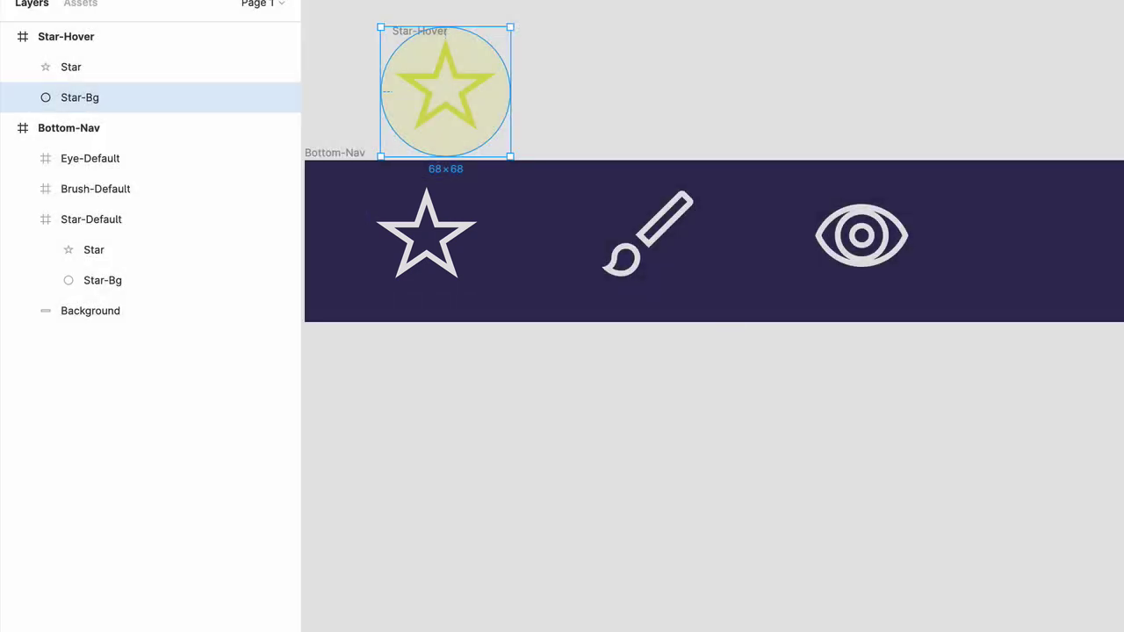
# Connect Star-Default to Star-Hover with a While Hovering trigger.
pyautogui.click(427, 234)
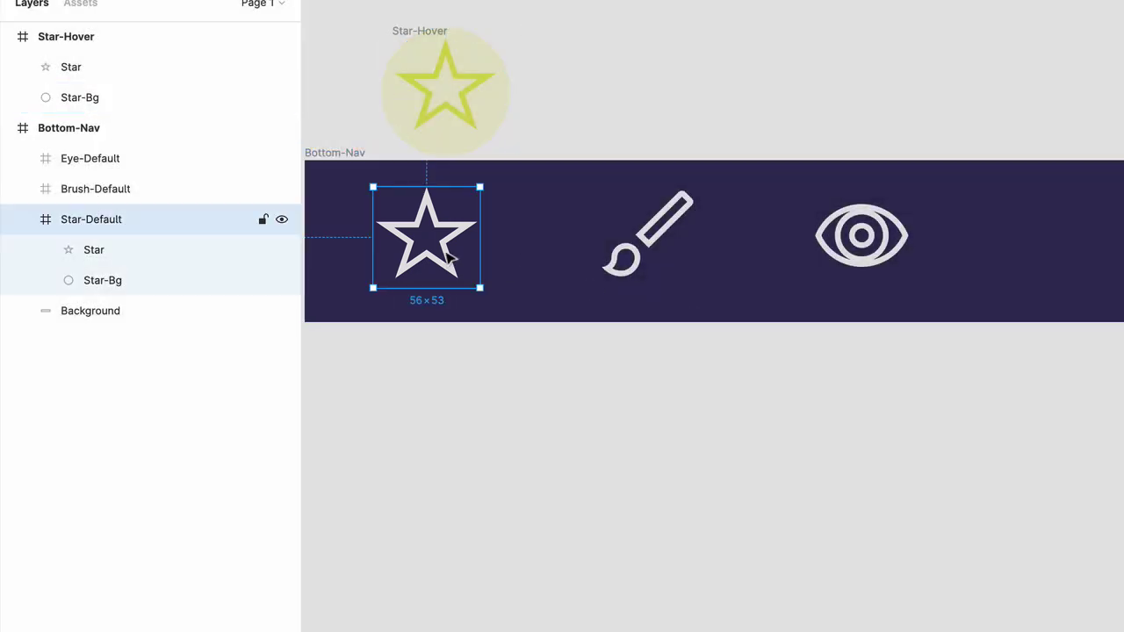
pyautogui.click(1006, 18)
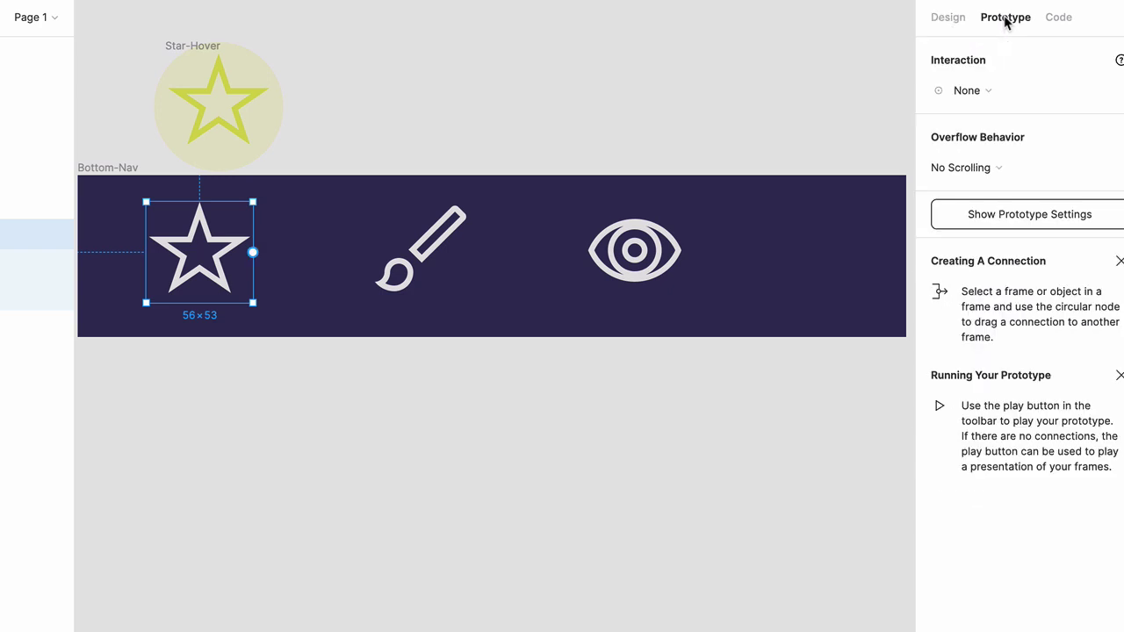
pyautogui.moveTo(253, 252); pyautogui.dragTo(261, 115)
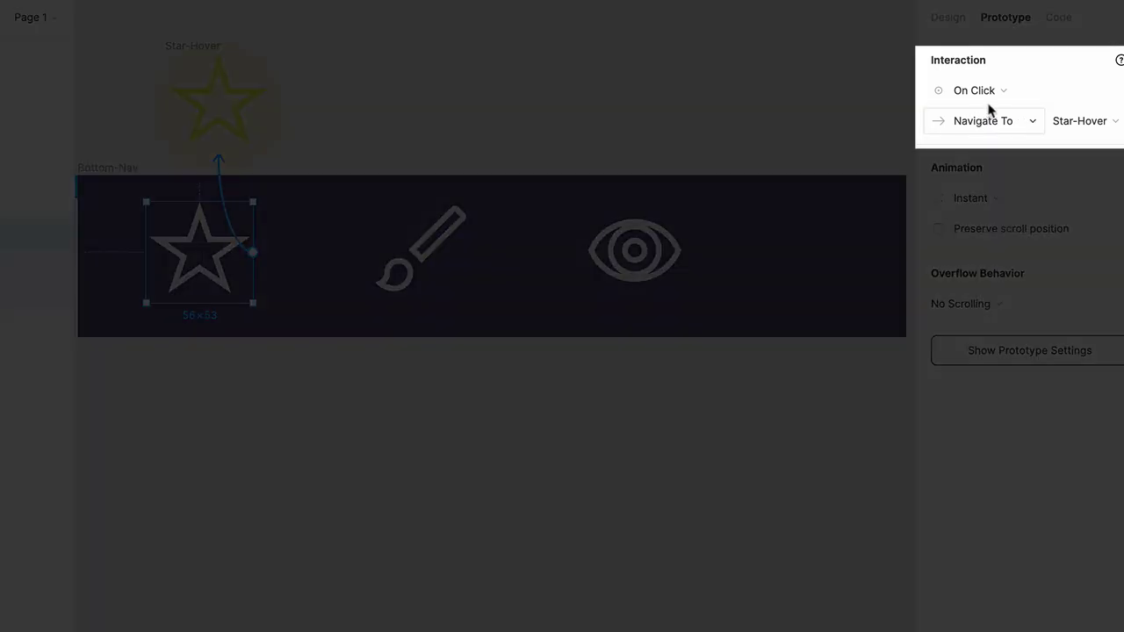
pyautogui.click(991, 94)
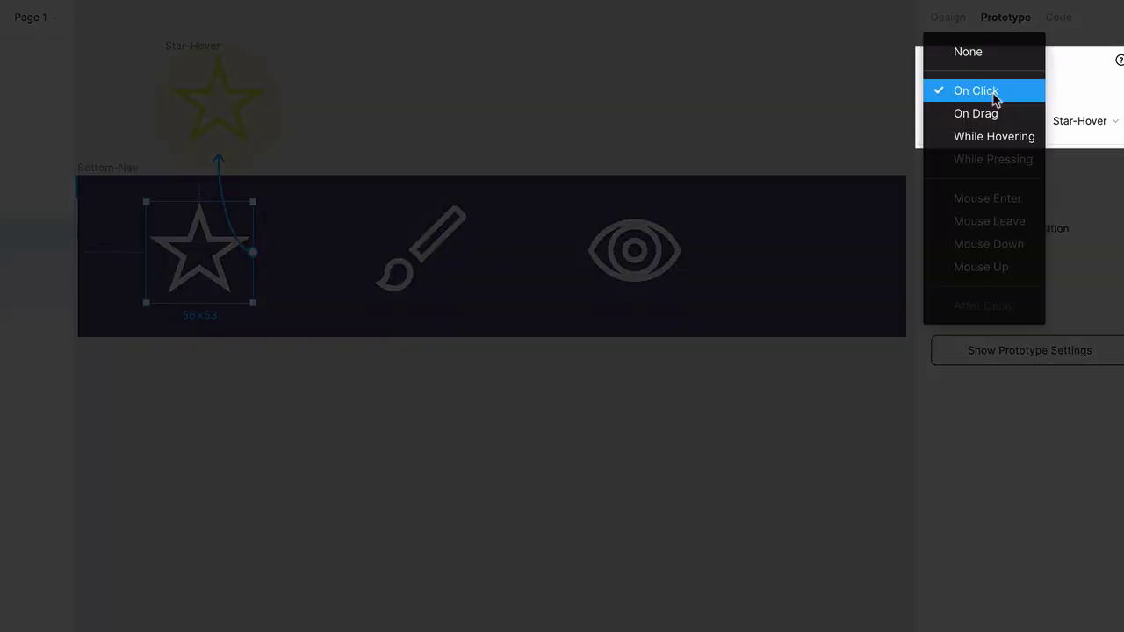
pyautogui.click(993, 136)
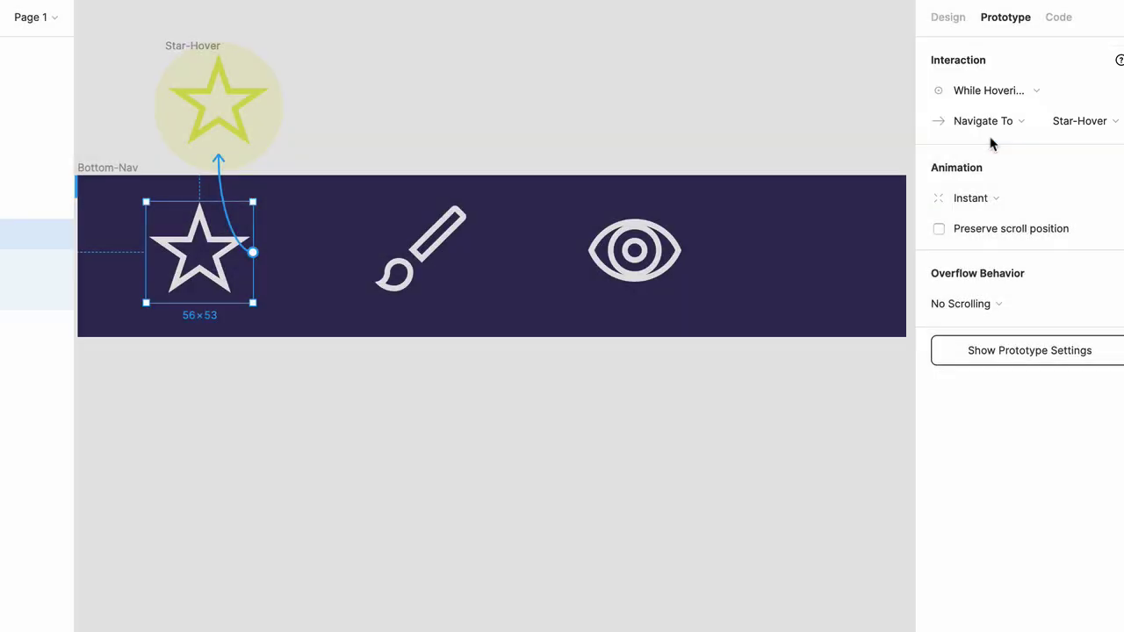
pyautogui.click(1002, 125)
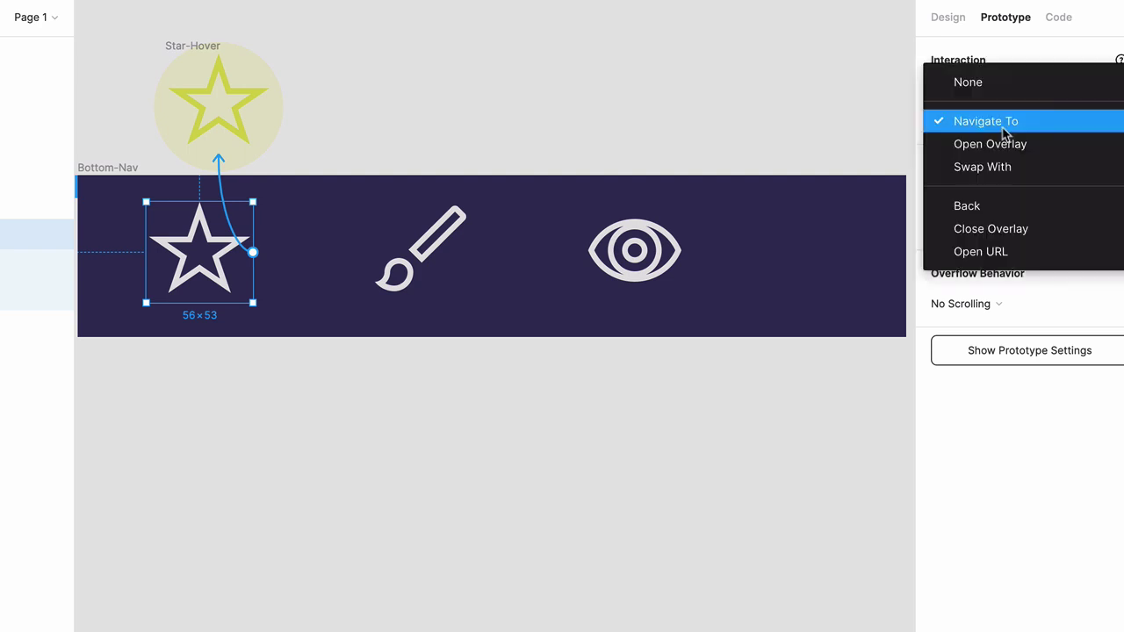
# Make the hover interaction an Open Overlay with Manual position and preview it.
pyautogui.click(1002, 147)
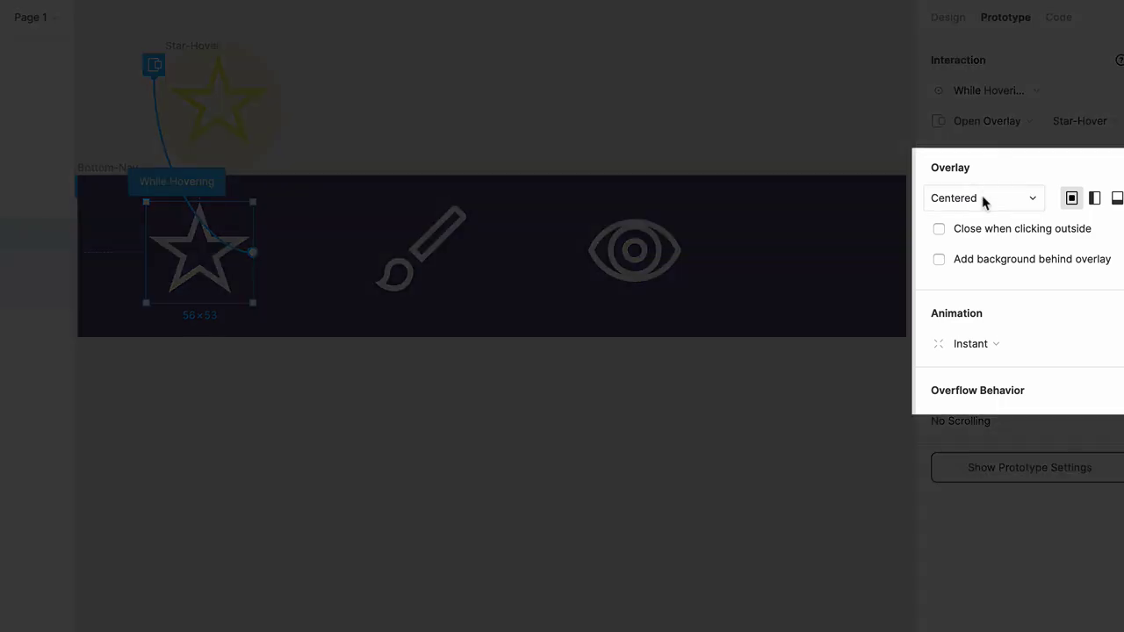
pyautogui.click(982, 197)
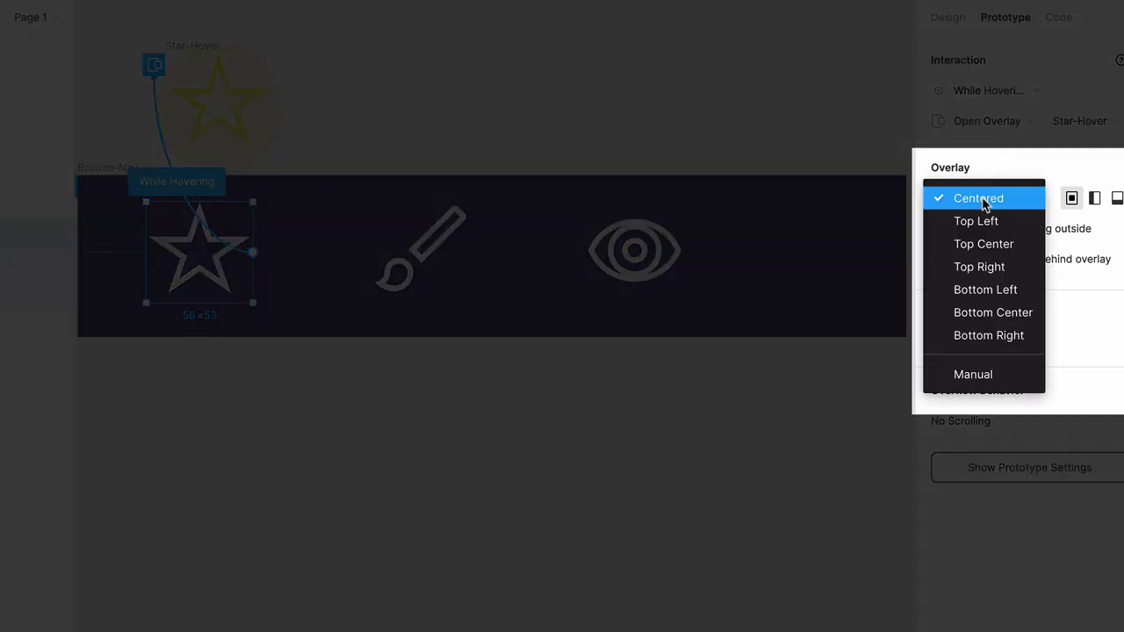
pyautogui.click(972, 375)
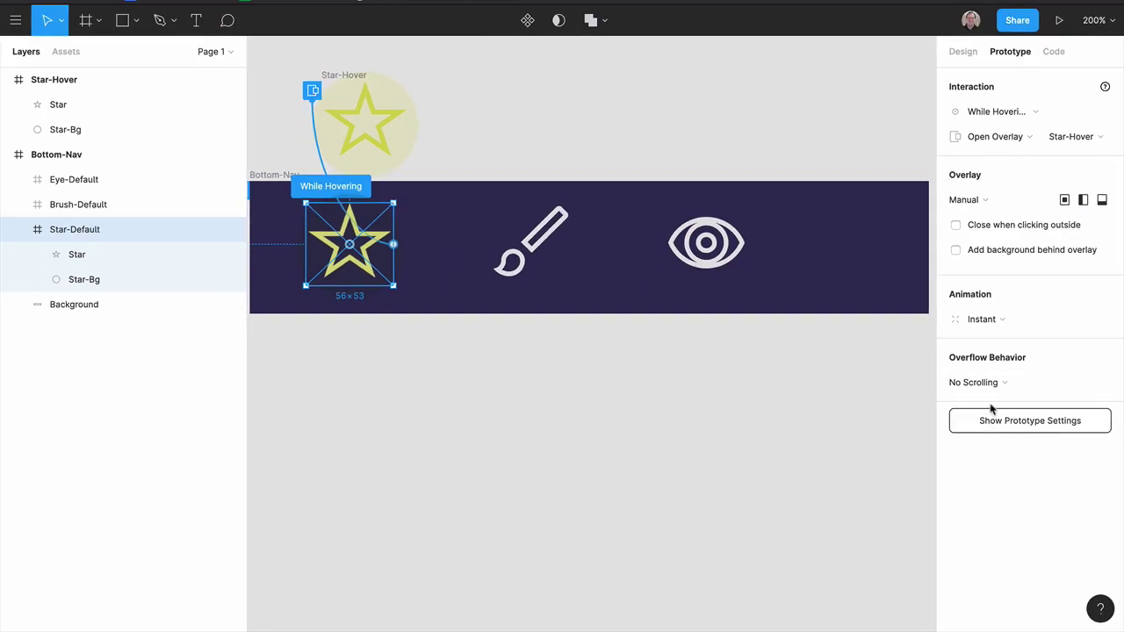
pyautogui.click(1059, 19)
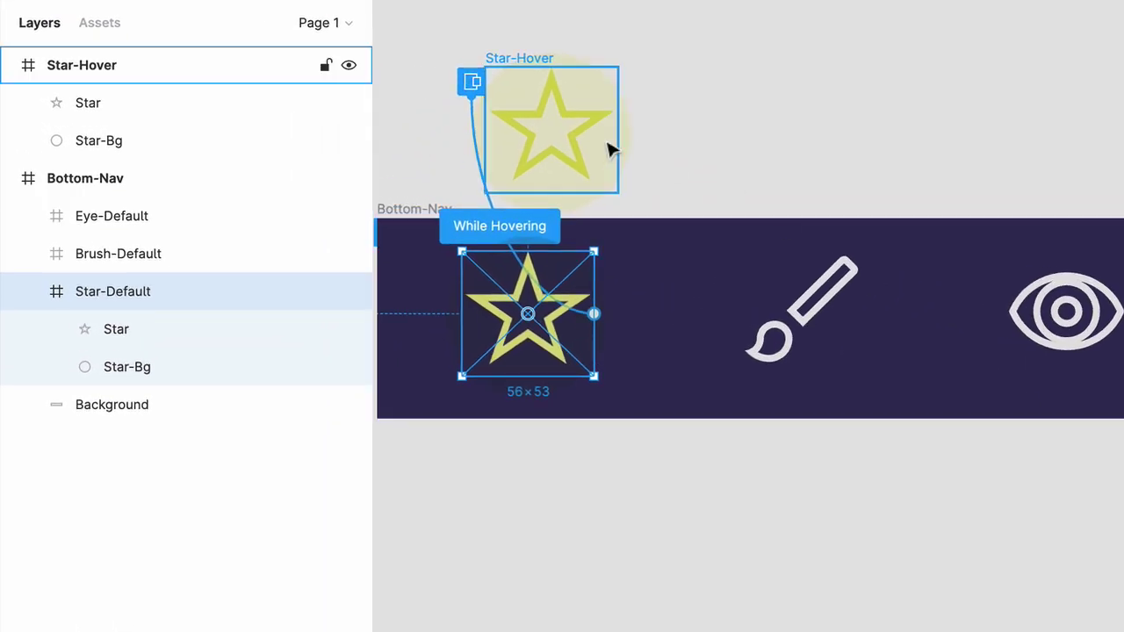
# Duplicate Star-Hover to the right of the original and begin renaming the copy.
pyautogui.moveTo(615, 150); pyautogui.dragTo(689, 146)
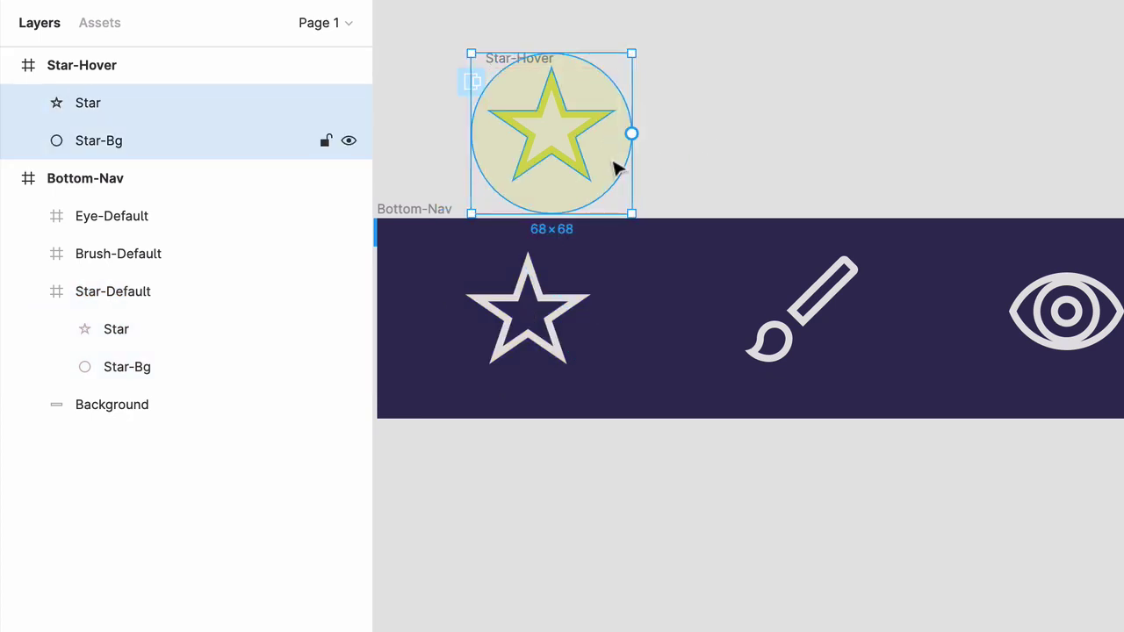
pyautogui.click(208, 66)
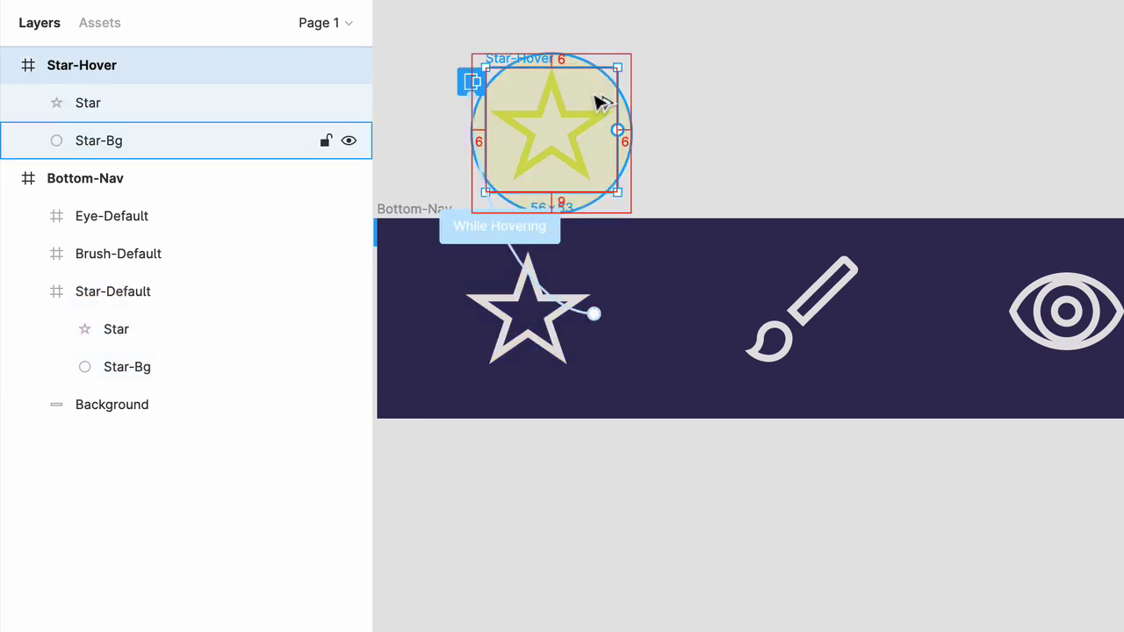
pyautogui.moveTo(598, 100); pyautogui.dragTo(796, 106)
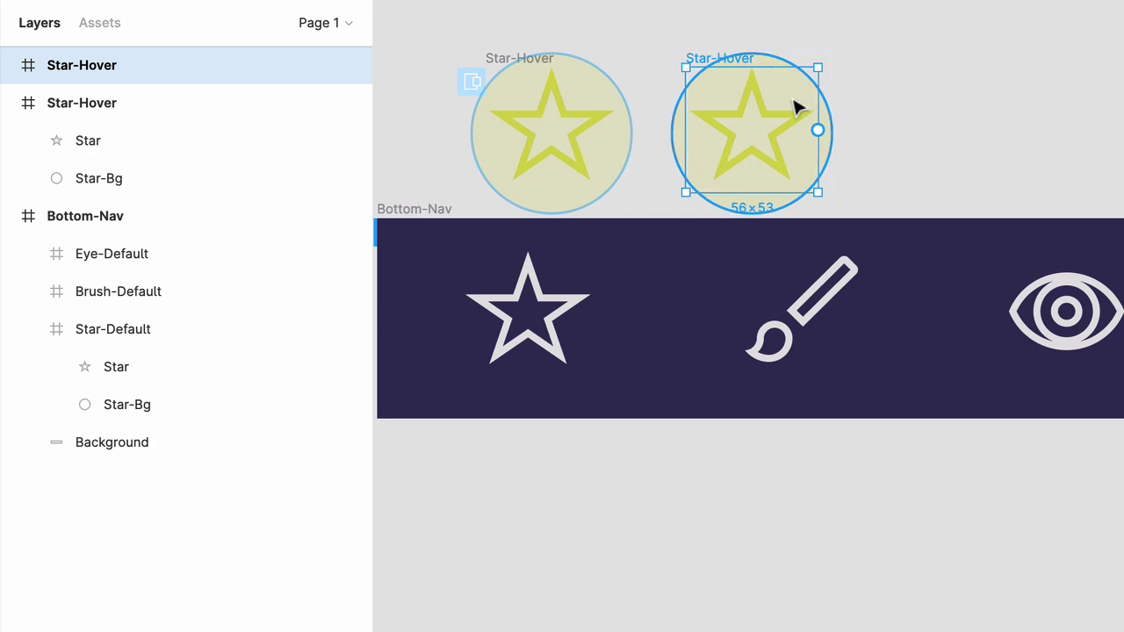
pyautogui.doubleClick(123, 70)
# Rename the copy Star-Down and set its star's fill opacity to 100%.
pyautogui.doubleClick(93, 70)
pyautogui.write('Down')
pyautogui.press('Tab')
pyautogui.click(8, 65)
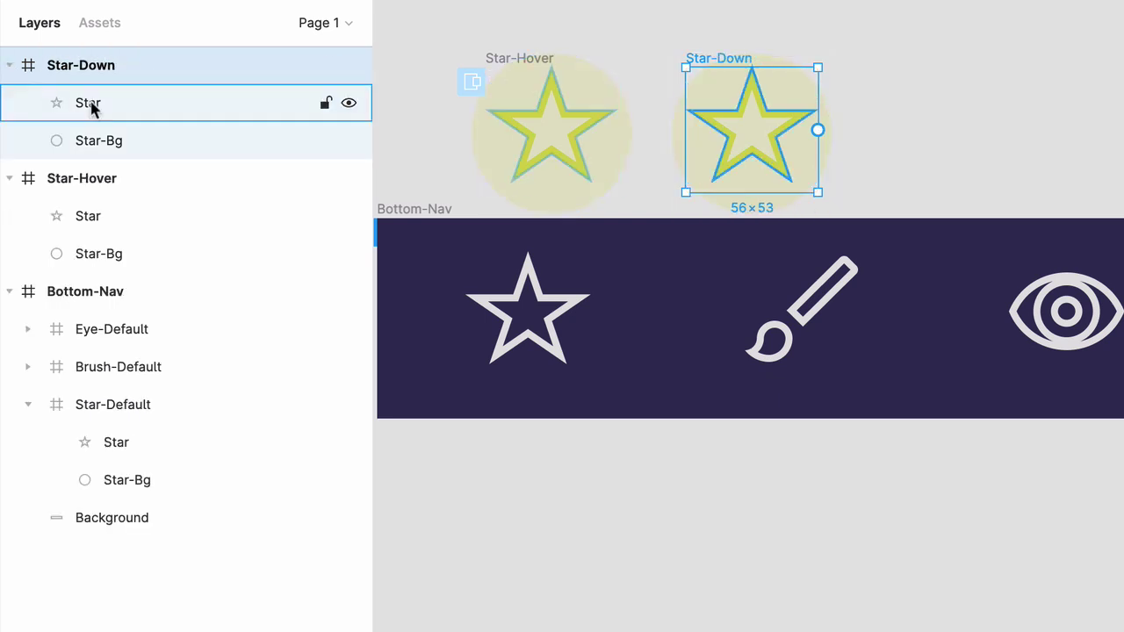
pyautogui.click(91, 106)
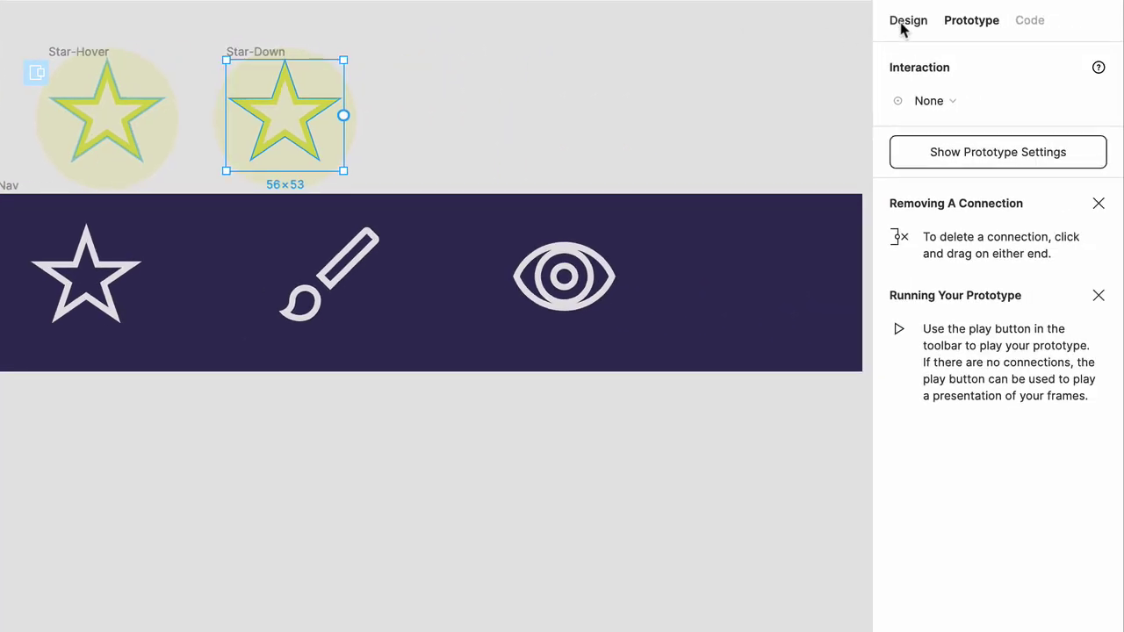
pyautogui.click(904, 24)
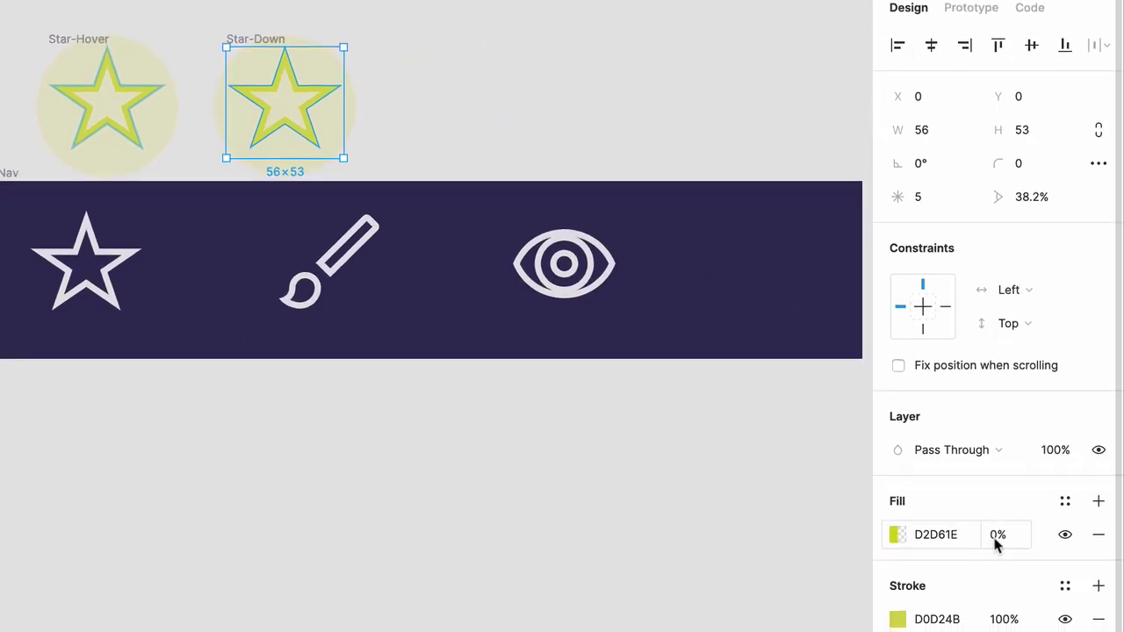
pyautogui.click(998, 547)
pyautogui.write('100')
pyautogui.press('Tab')
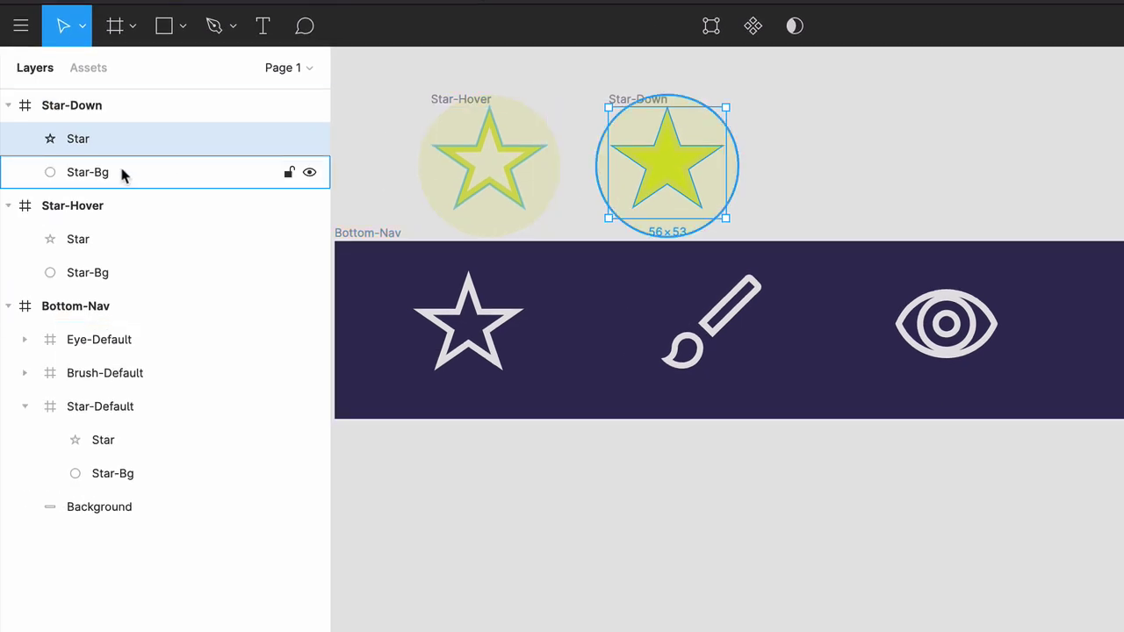
# Fill Star-Down's Star-Bg circle with the nav bar's navy 313056 using the eyedropper.
pyautogui.click(120, 174)
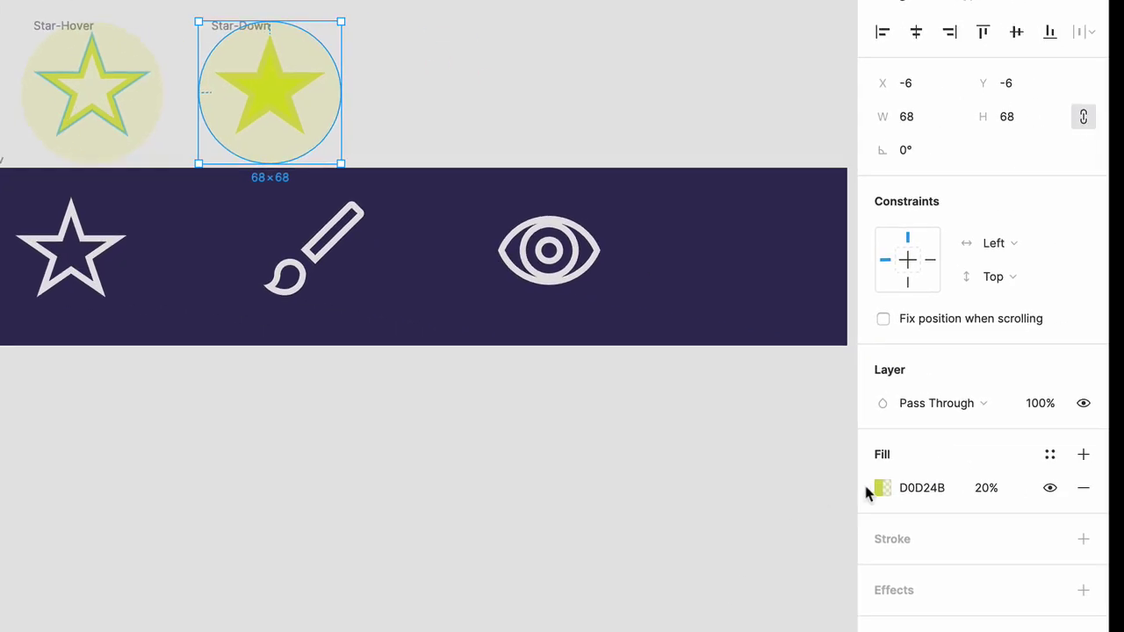
pyautogui.click(882, 488)
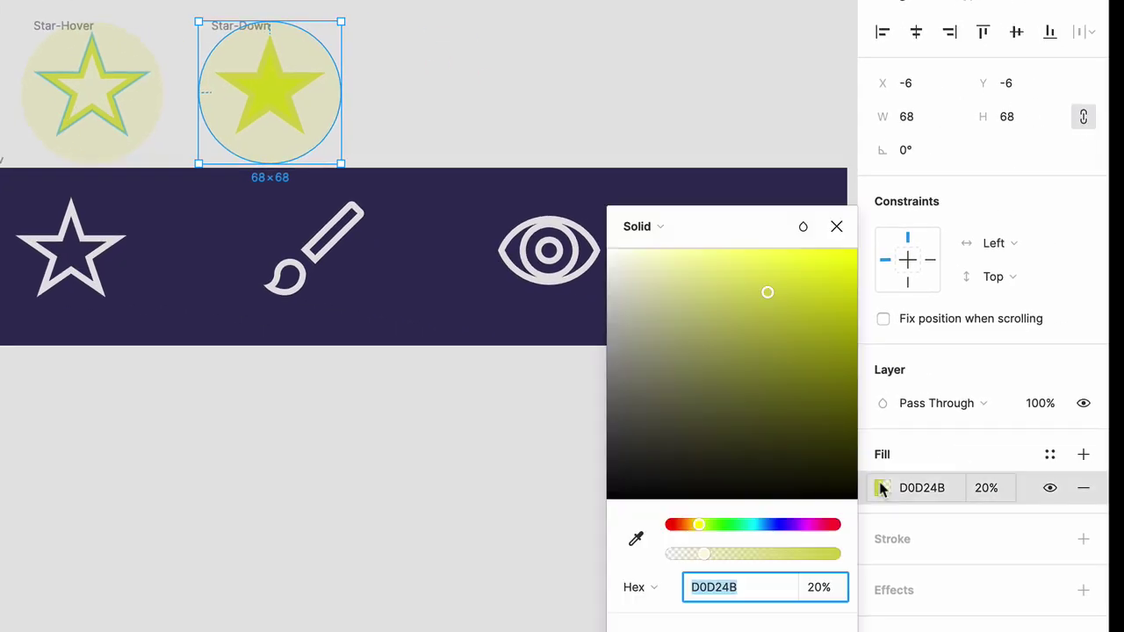
pyautogui.click(636, 538)
pyautogui.click(464, 309)
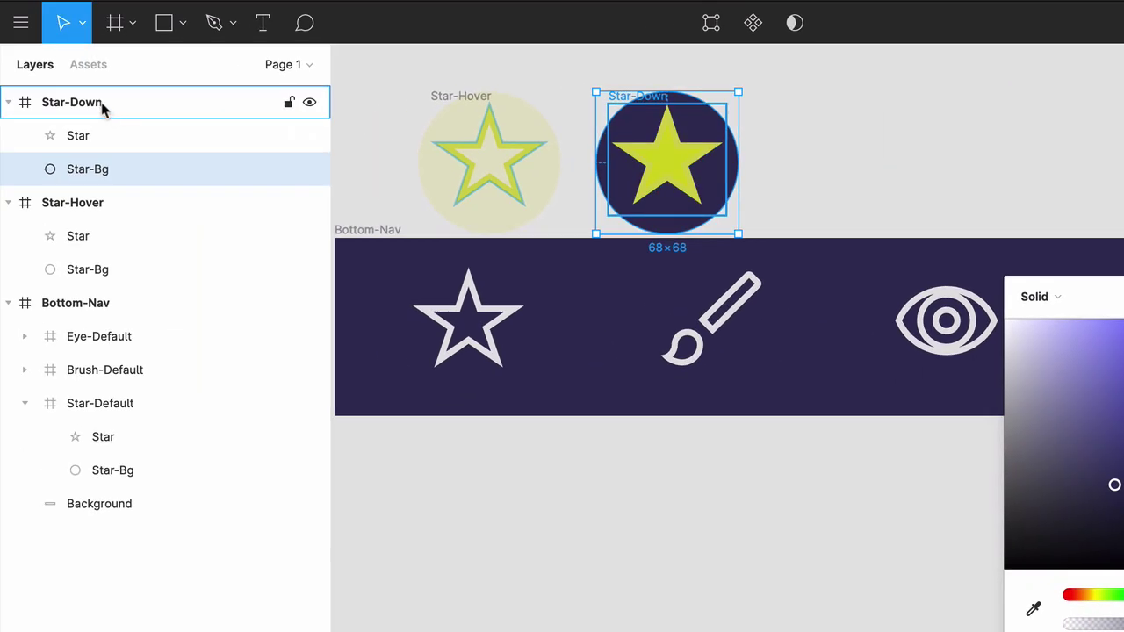
# Duplicate Star-Down as Star-Focused, then shrink Star-Down's star to 20×19, centred.
pyautogui.click(103, 103)
pyautogui.moveTo(700, 182); pyautogui.dragTo(880, 183)
pyautogui.doubleClick(106, 104)
pyautogui.doubleClick(103, 104)
pyautogui.write('Focused')
pyautogui.press('Return')
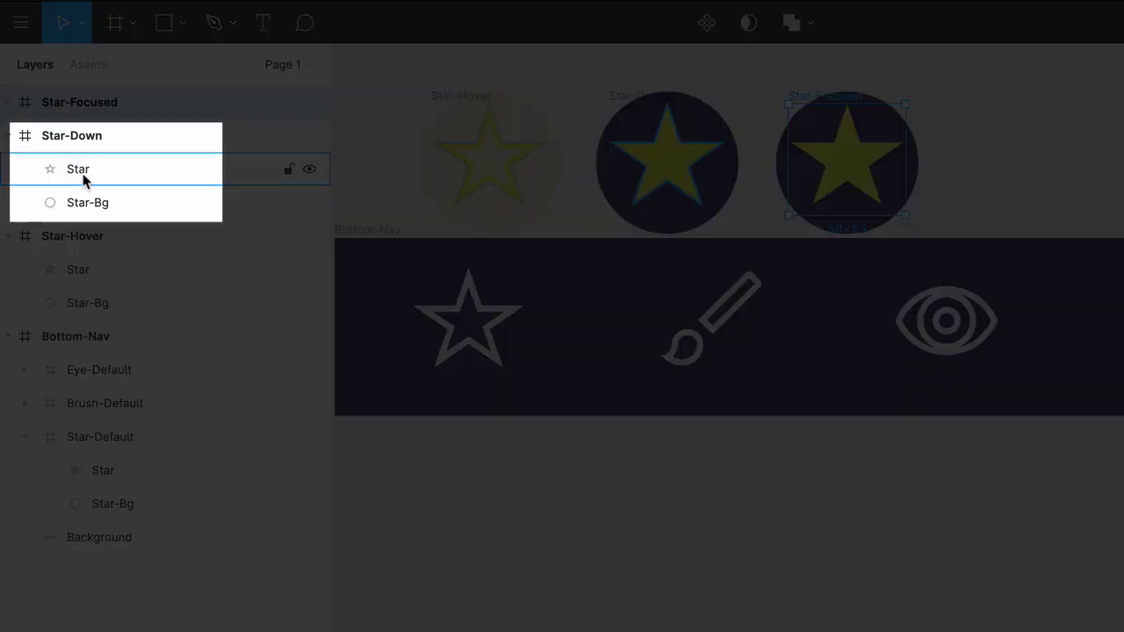
pyautogui.click(84, 178)
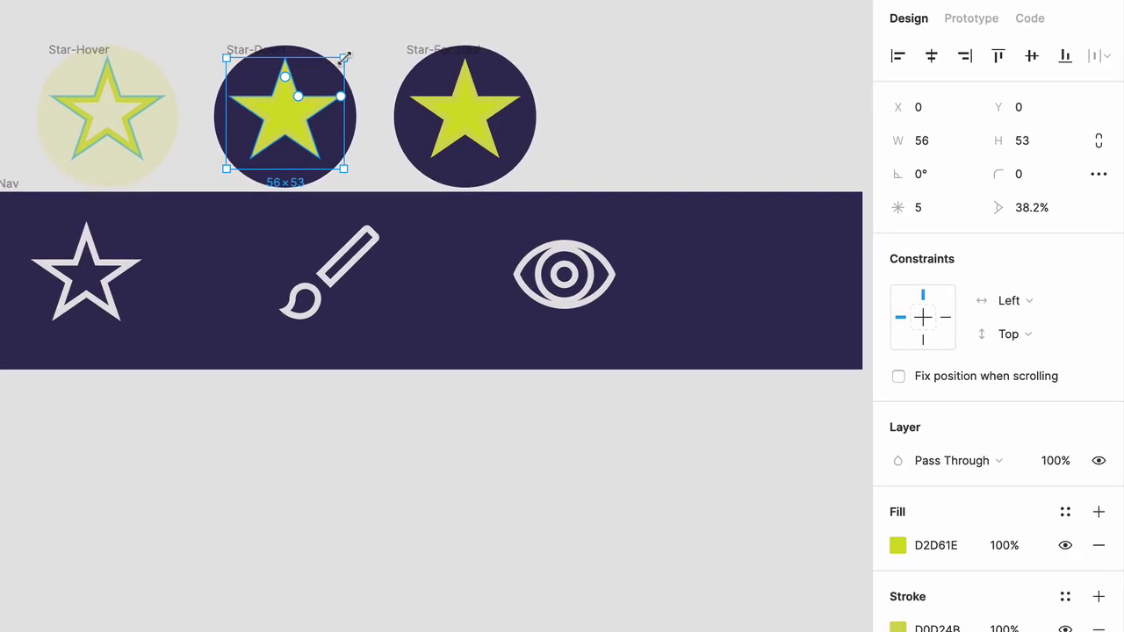
pyautogui.moveTo(344, 57); pyautogui.dragTo(302, 91)
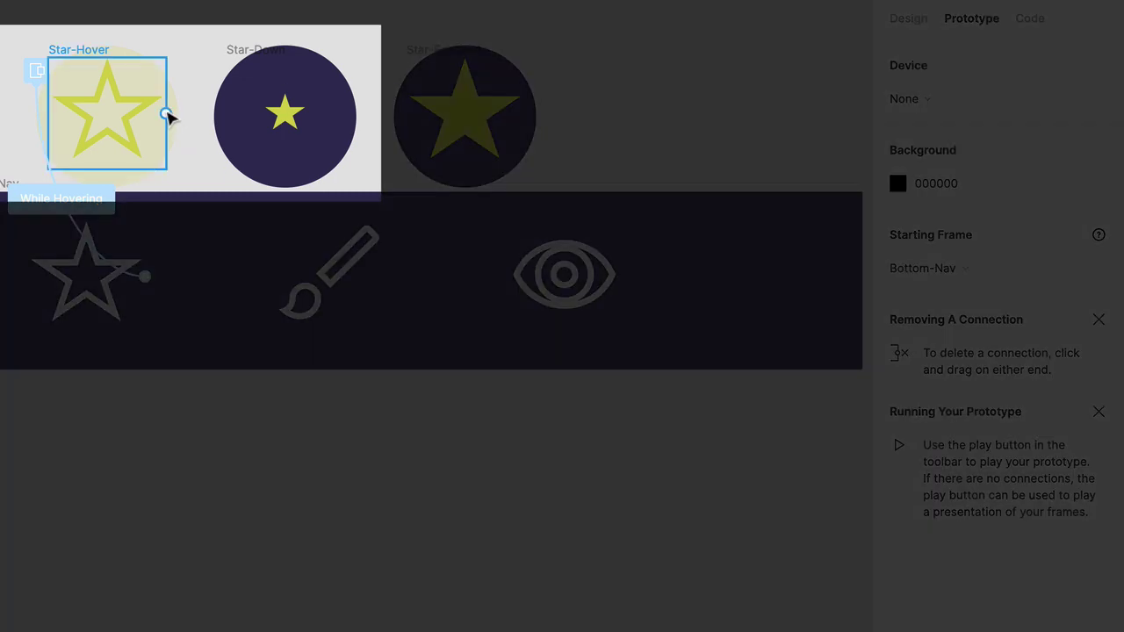
# Link Star-Hover to Star-Down with Swap With, Smart Animate, 300ms.
pyautogui.moveTo(169, 117); pyautogui.dragTo(279, 114)
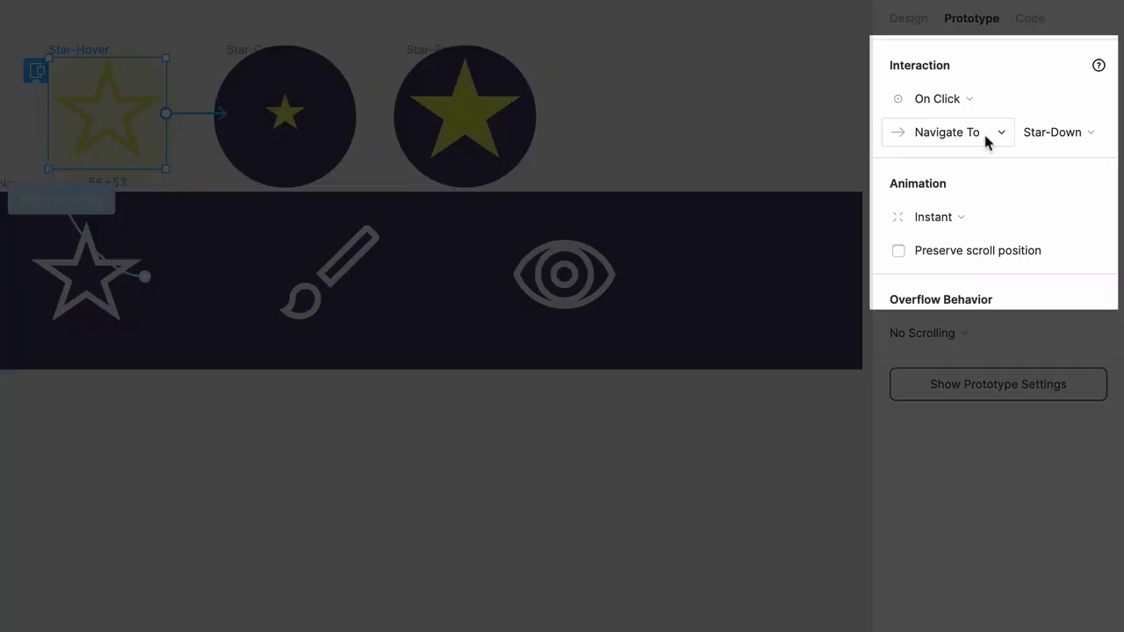
pyautogui.click(988, 140)
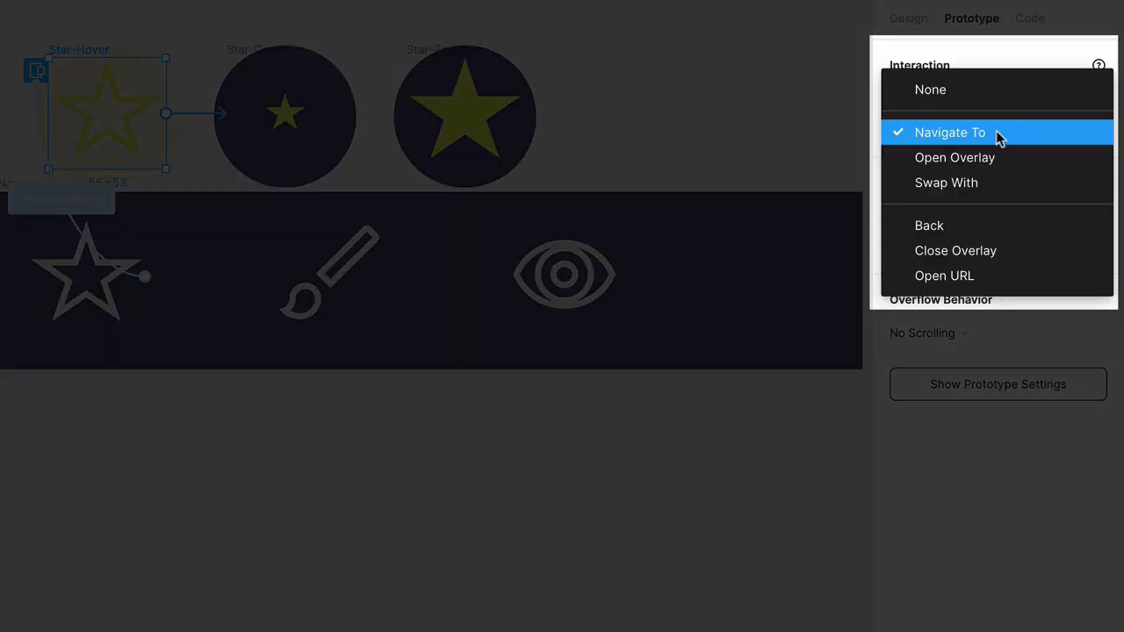
pyautogui.click(987, 186)
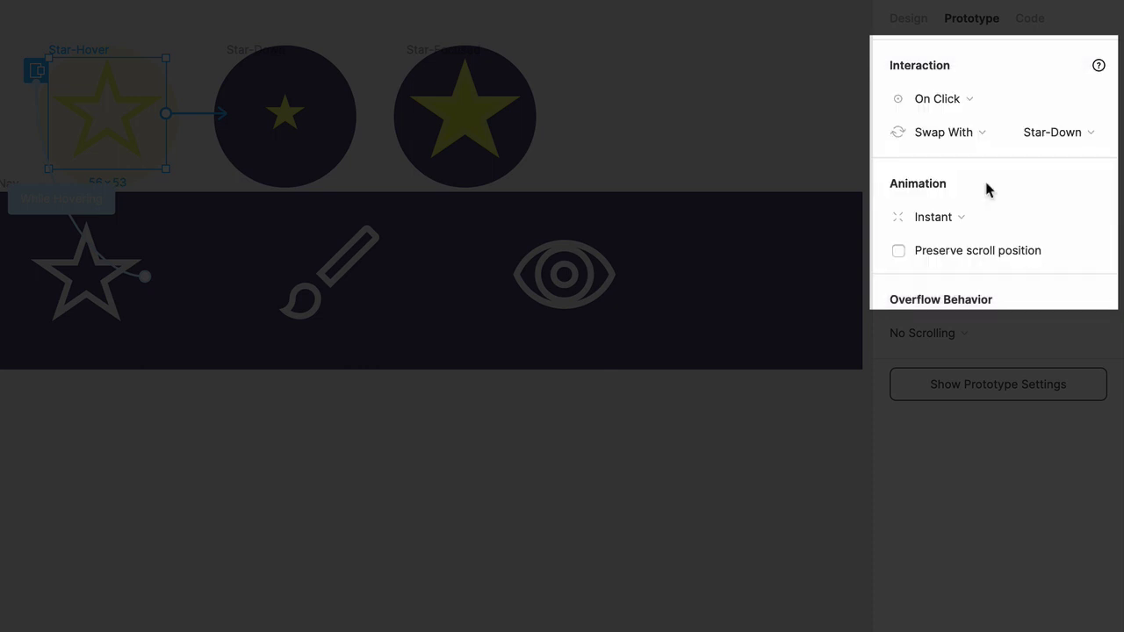
pyautogui.click(967, 215)
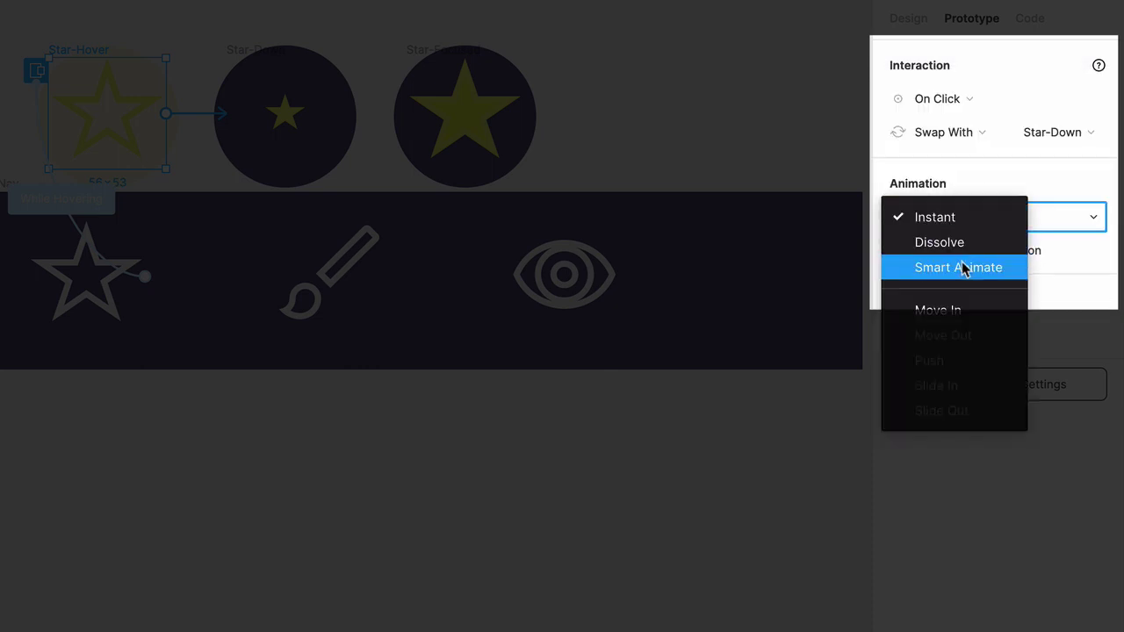
pyautogui.click(964, 268)
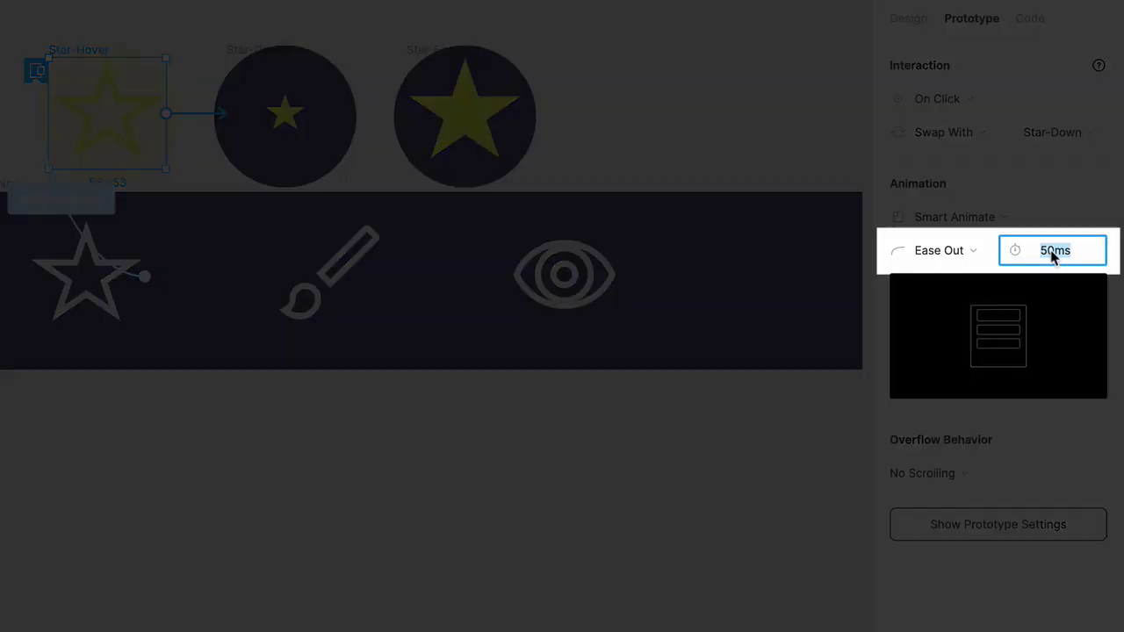
pyautogui.write('300ms')
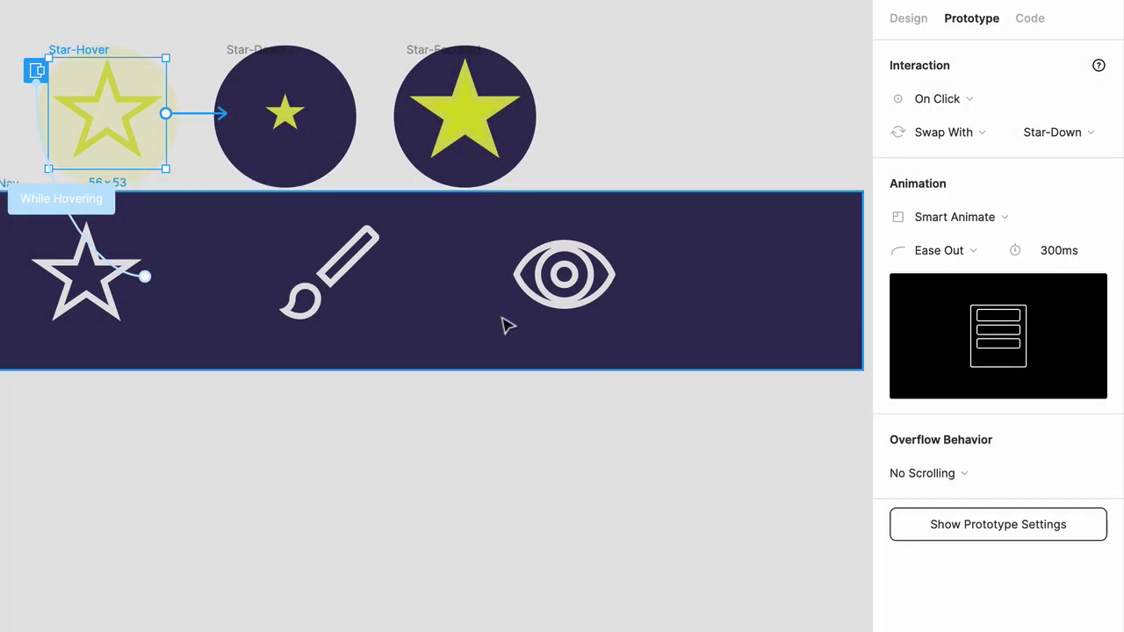
# Link Star-Down to Star-Focused with an After Delay trigger and Swap With action.
pyautogui.click(318, 152)
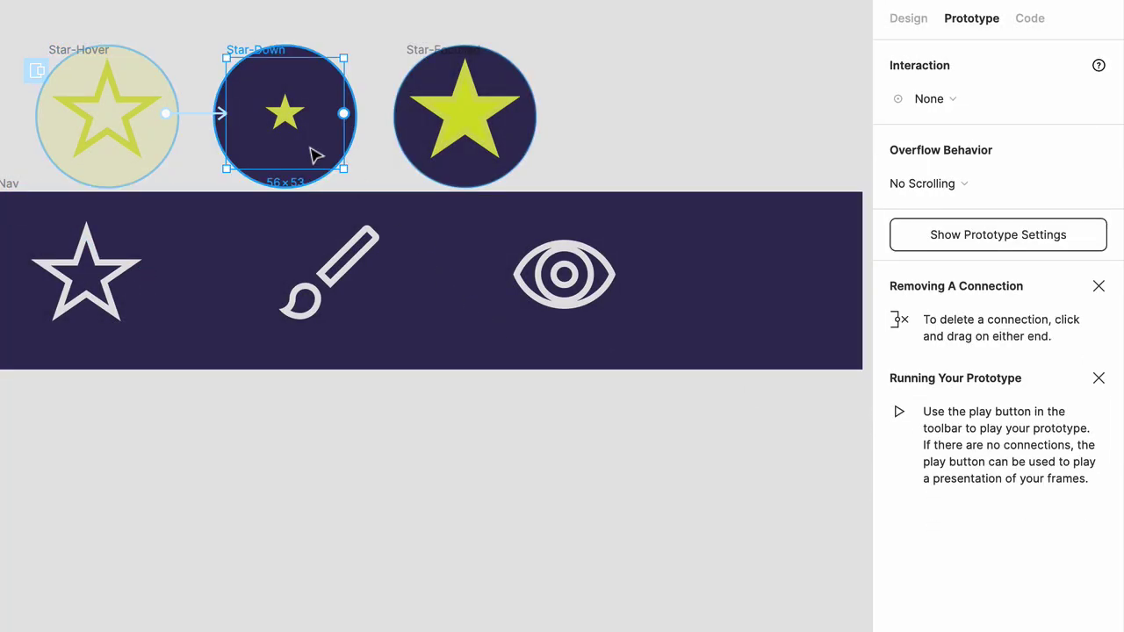
pyautogui.moveTo(346, 117); pyautogui.dragTo(448, 112)
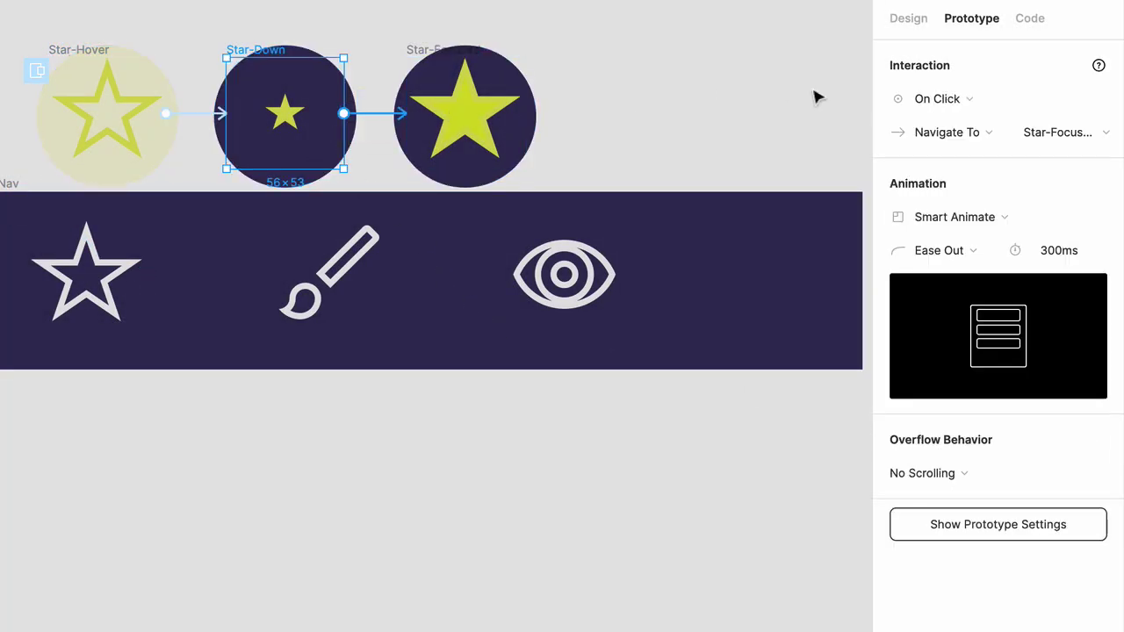
pyautogui.click(949, 104)
pyautogui.click(949, 335)
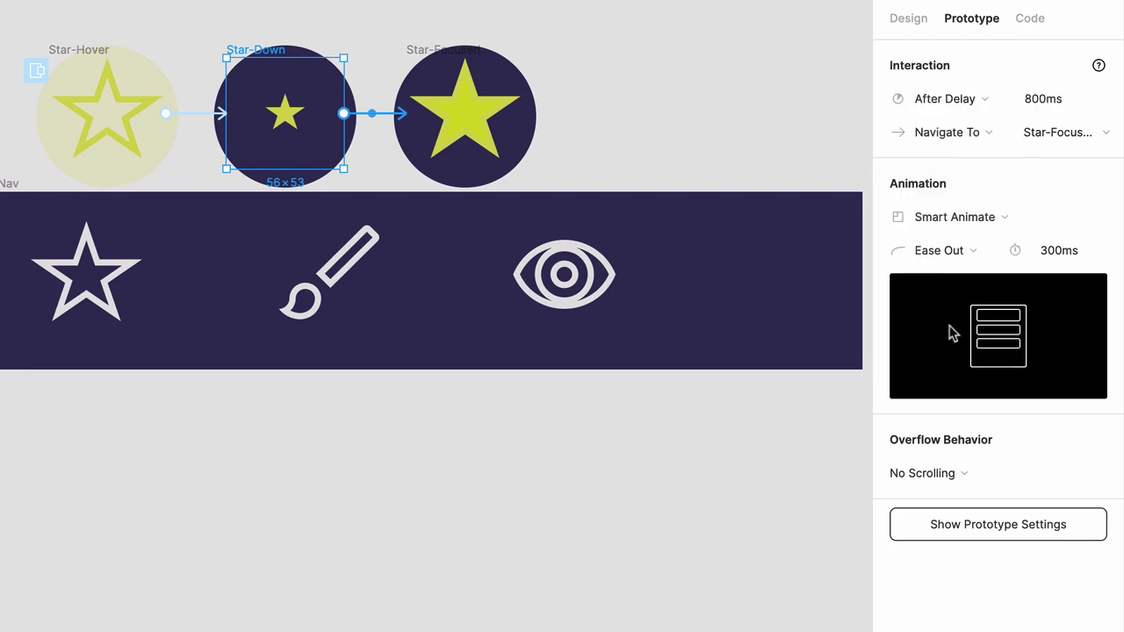
pyautogui.click(990, 134)
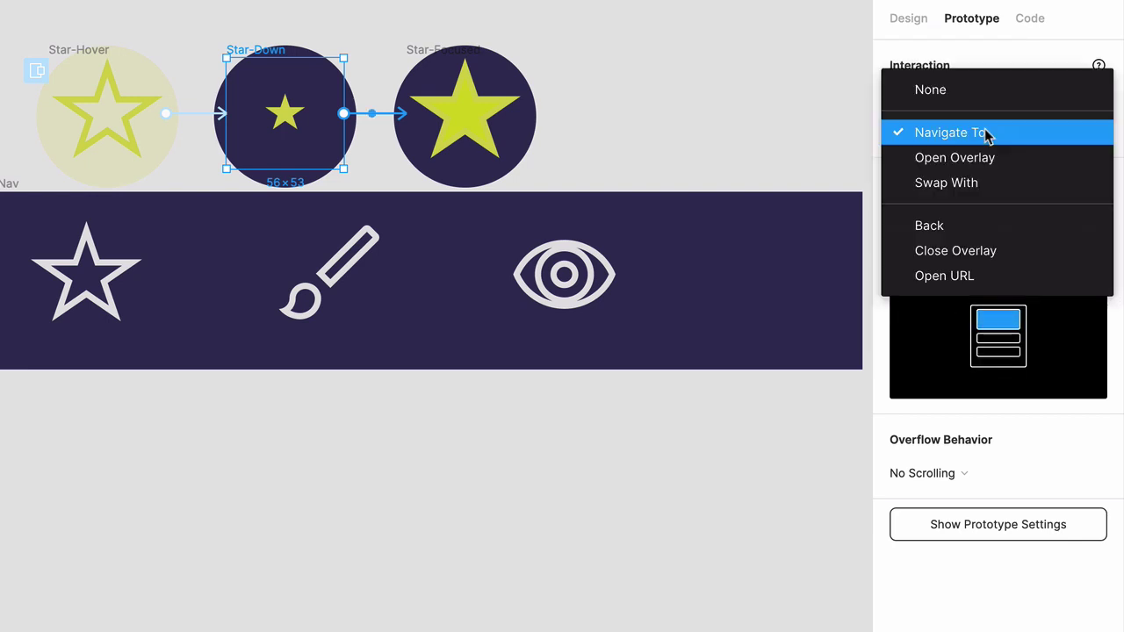
pyautogui.click(972, 183)
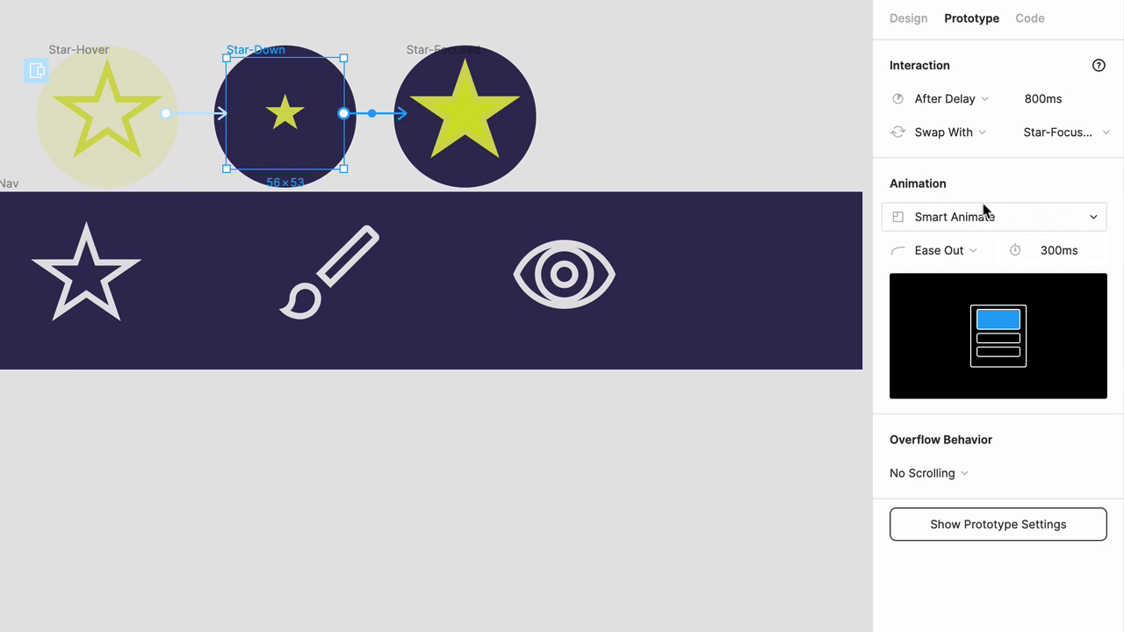
# Link Star-Focused back to Bottom-Nav with an Instant transition.
pyautogui.click(512, 115)
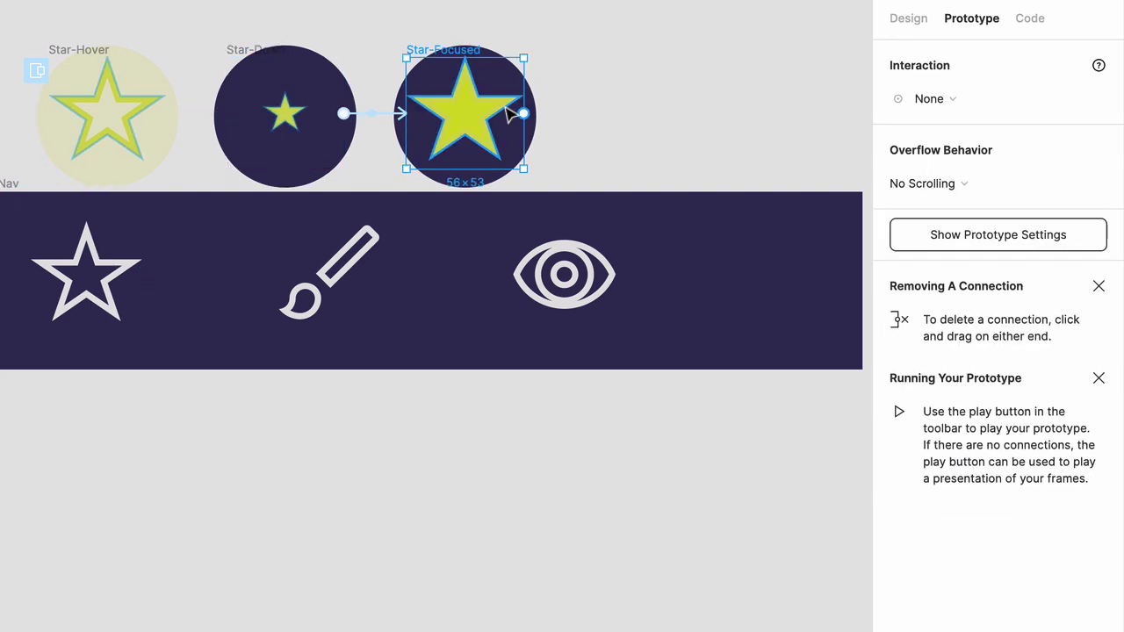
pyautogui.moveTo(524, 113); pyautogui.dragTo(690, 228)
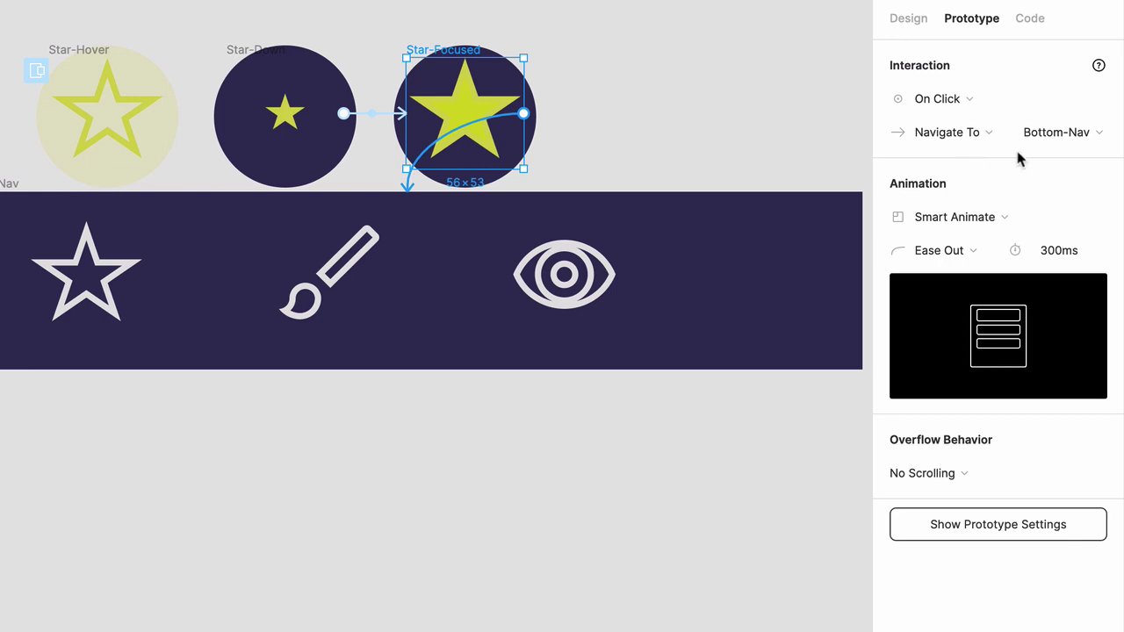
pyautogui.click(978, 217)
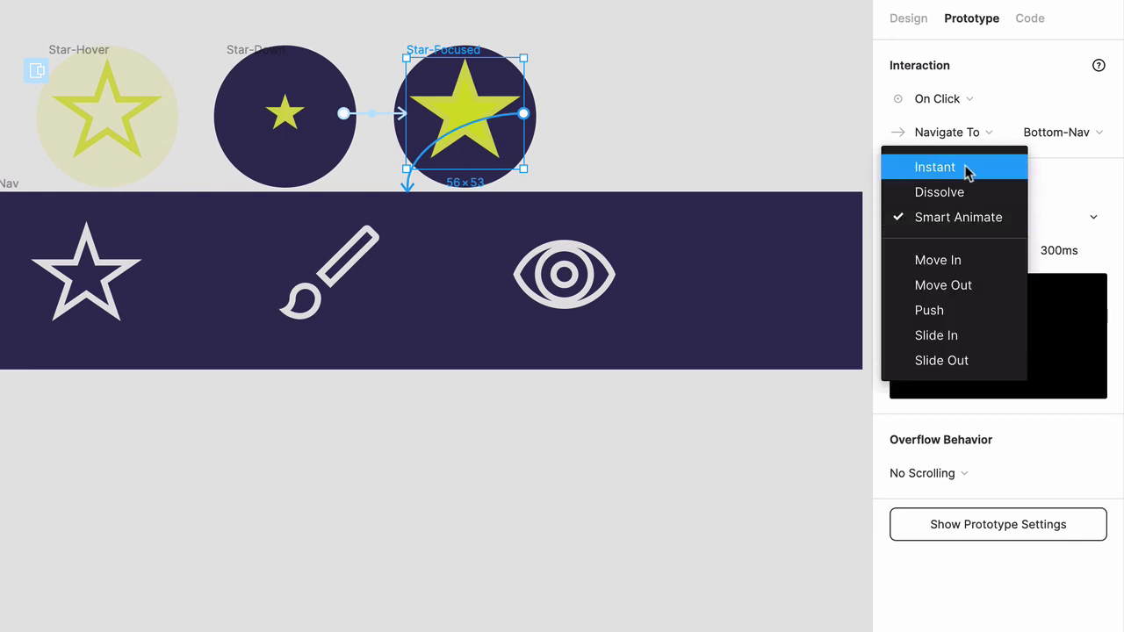
pyautogui.click(966, 171)
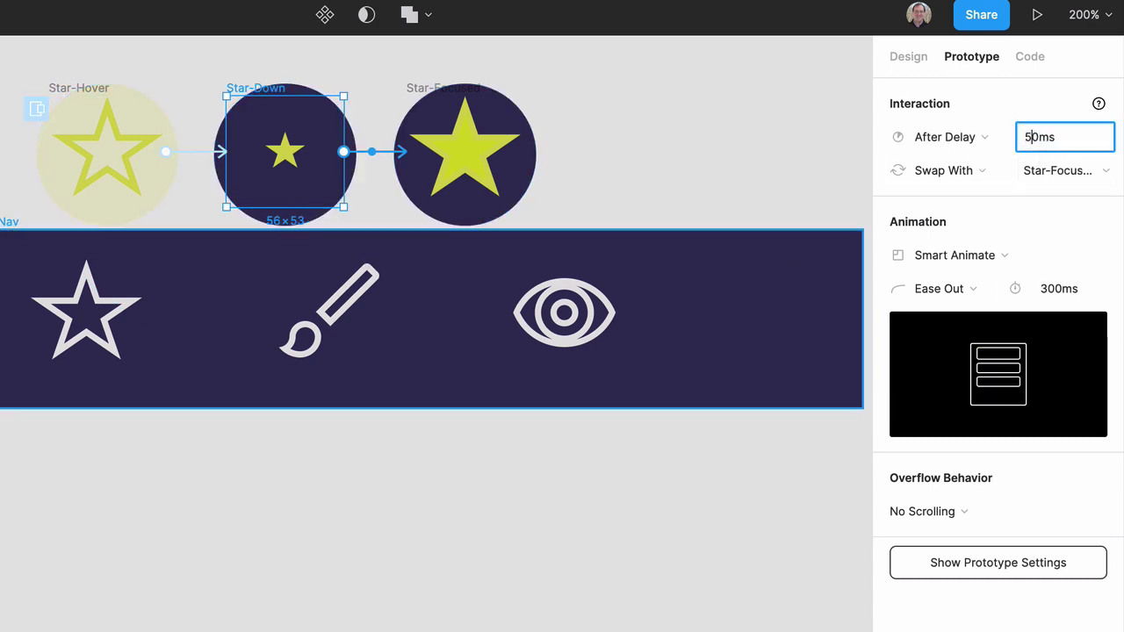
# Set the Star-Down swap's animation duration to 50ms.
pyautogui.doubleClick(1054, 290)
pyautogui.write('50')
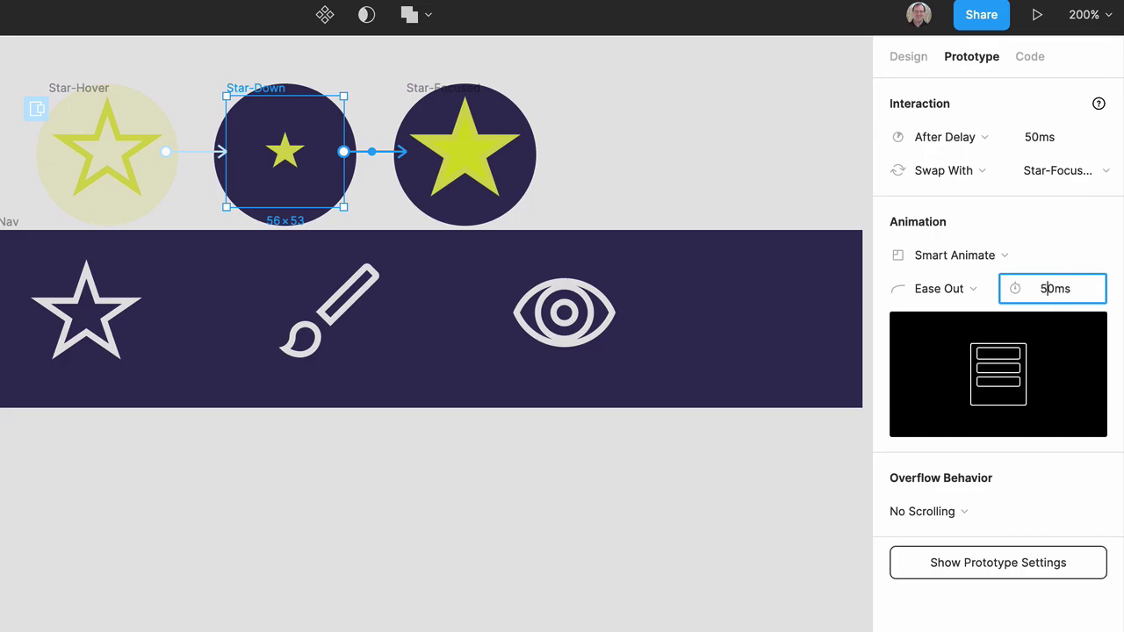